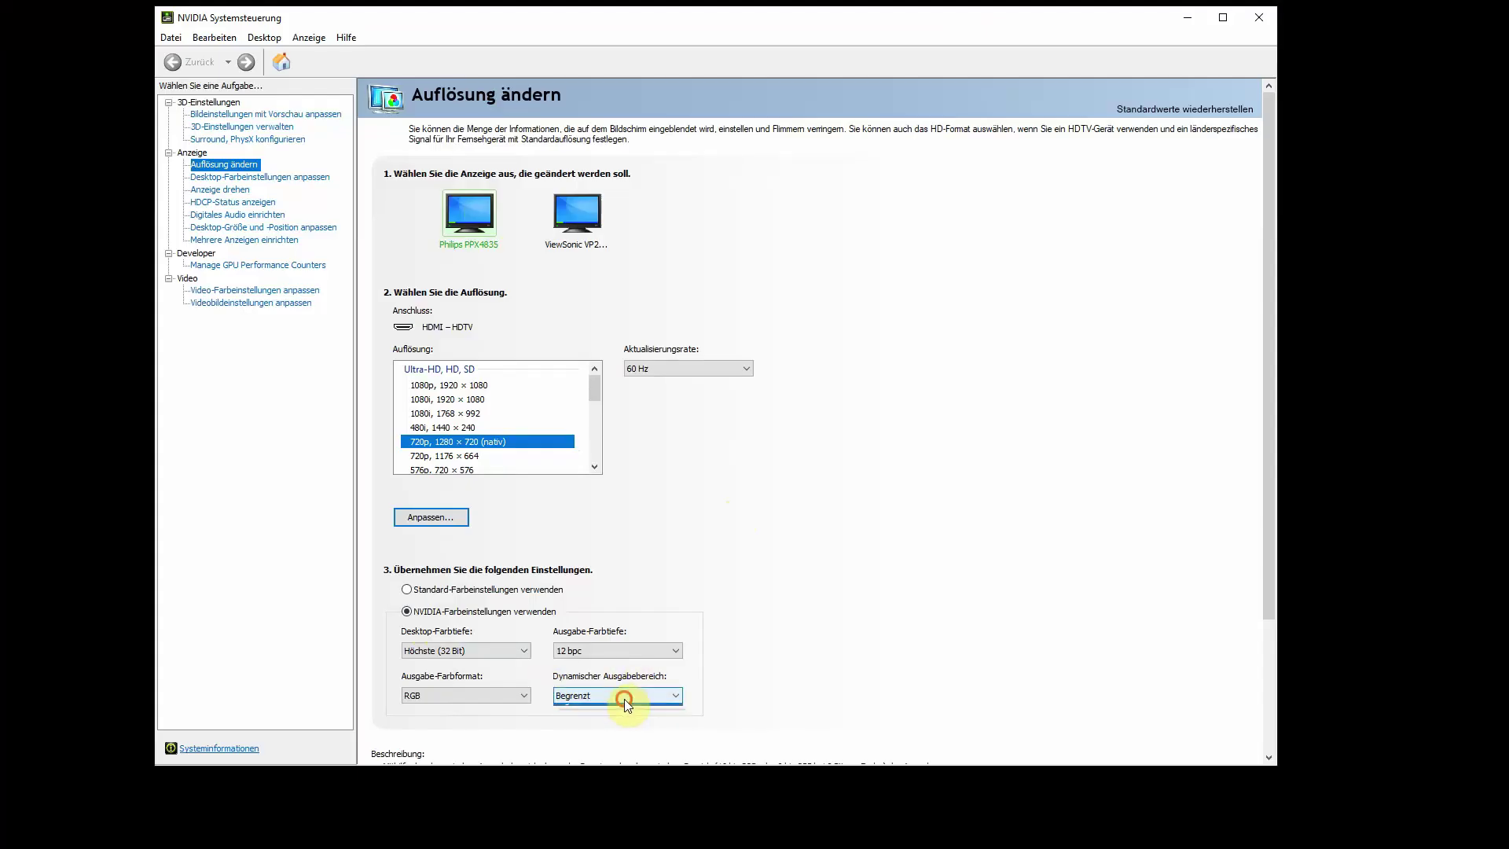
# - Check the projector's dynamic output range in the NVIDIA settings, and its adapter properties through the Windows advanced display settings
pyautogui.click(624, 696)
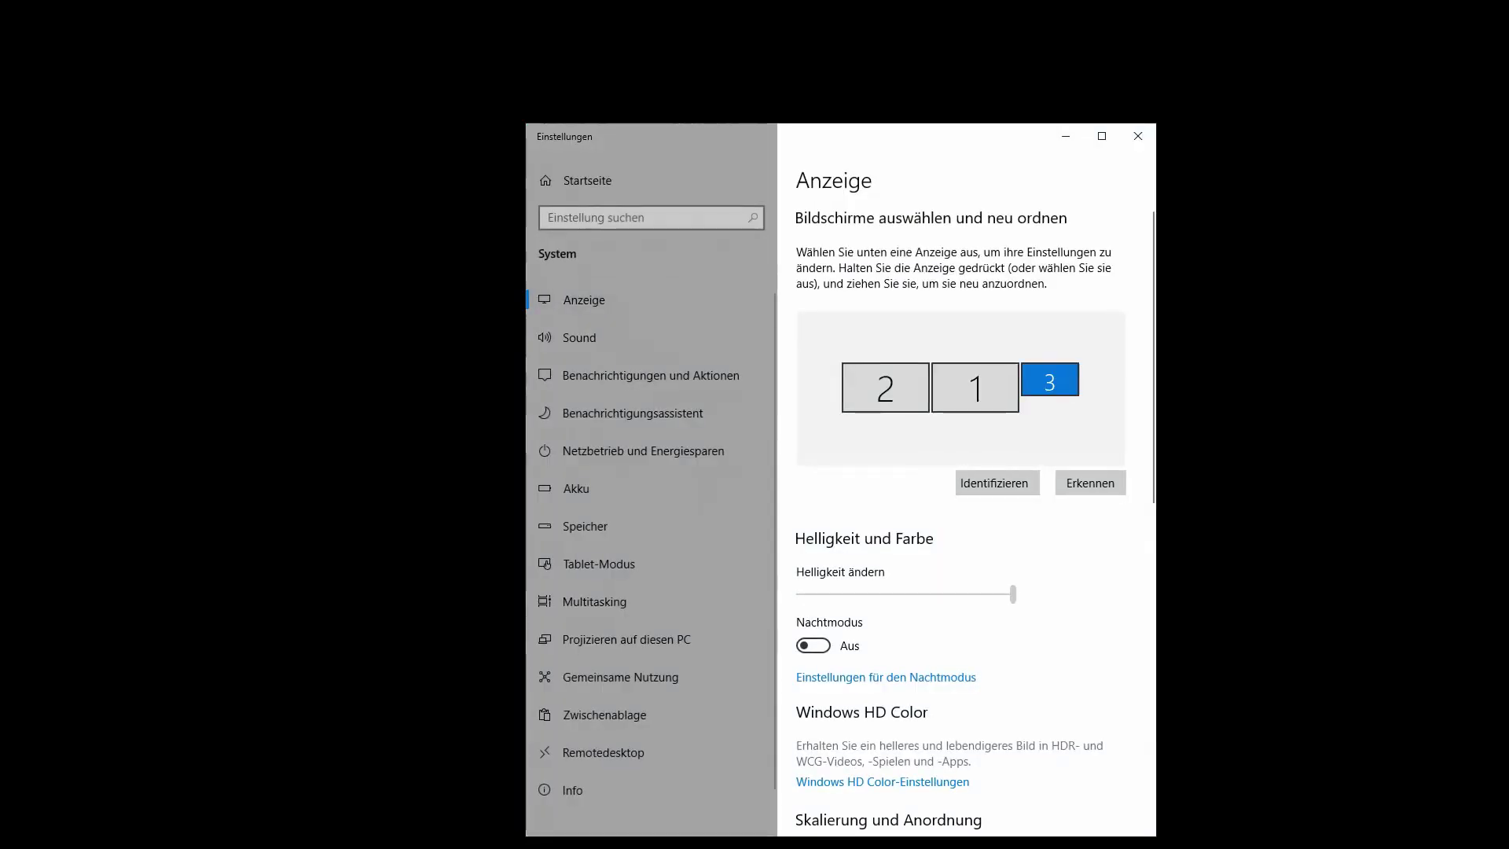
pyautogui.scroll(-8, 966, 503)
pyautogui.click(876, 456)
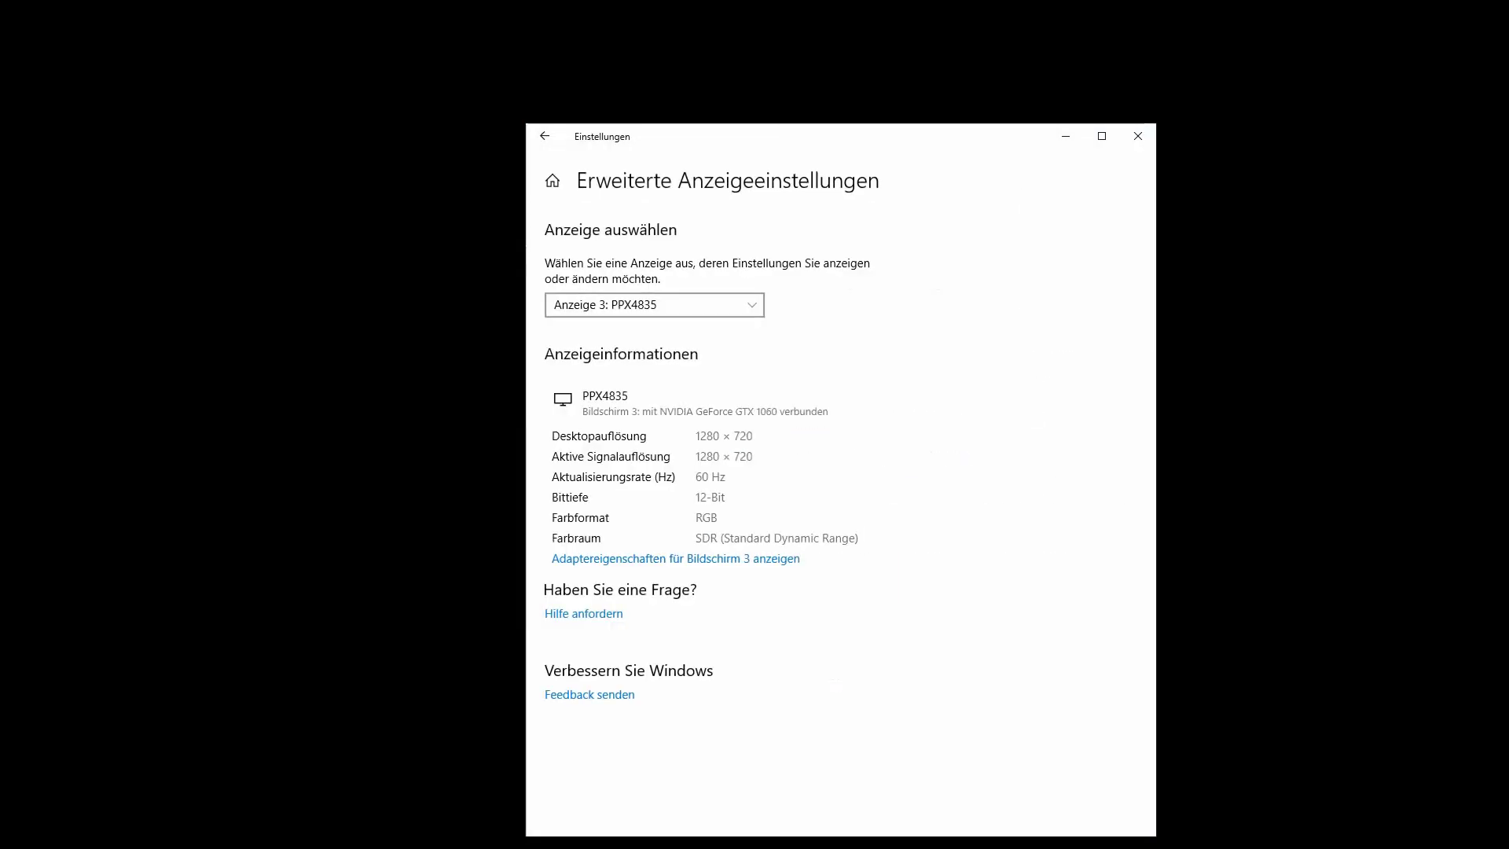
pyautogui.click(675, 558)
pyautogui.click(238, 143)
pyautogui.click(326, 414)
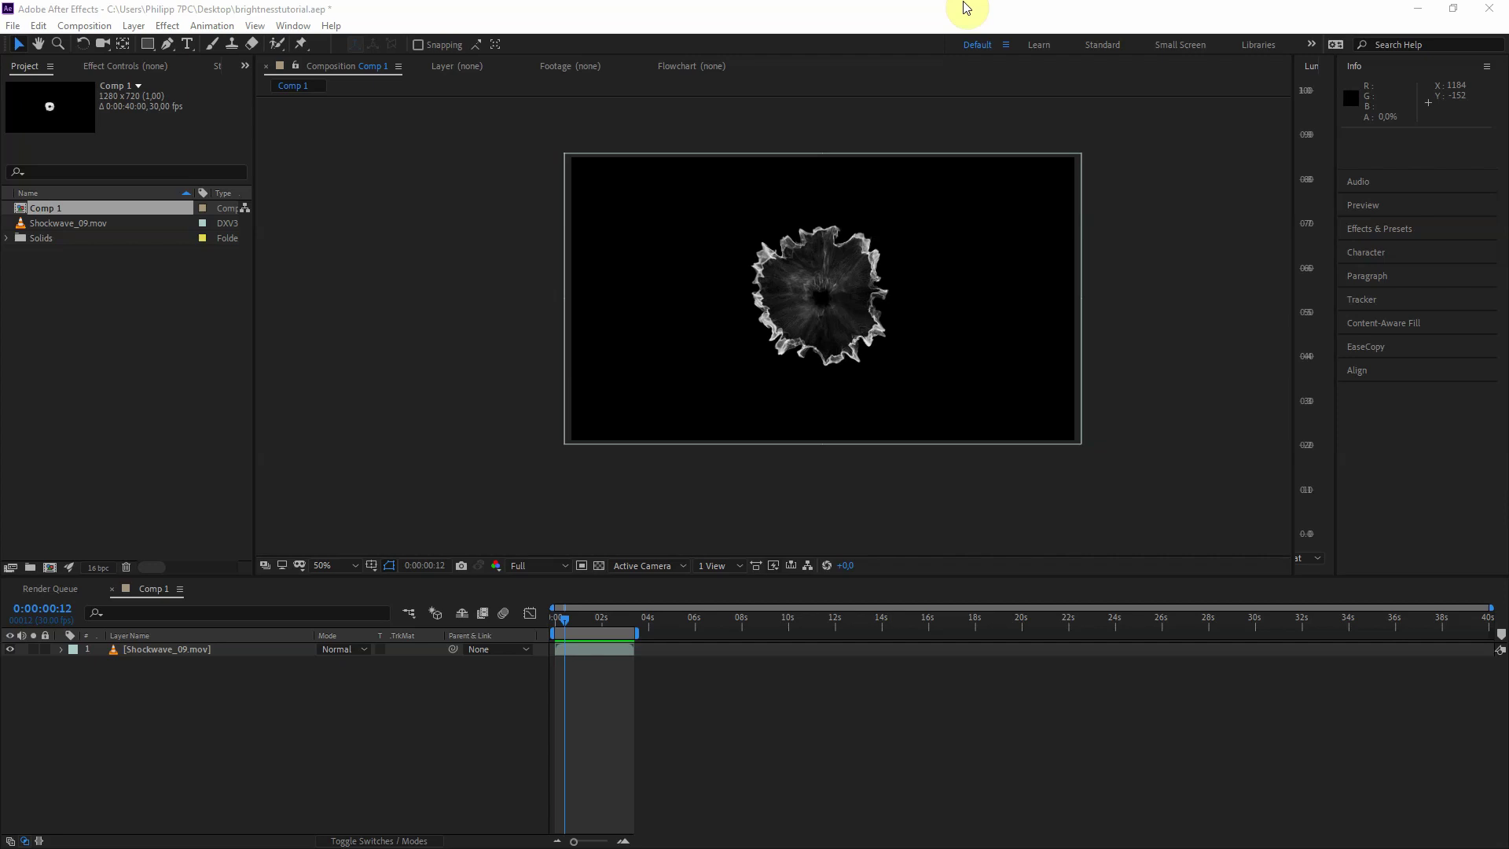
# - Play back the shockwave clip in After Effects and examine the brightness of its brightest pixels up close
pyautogui.press('space')
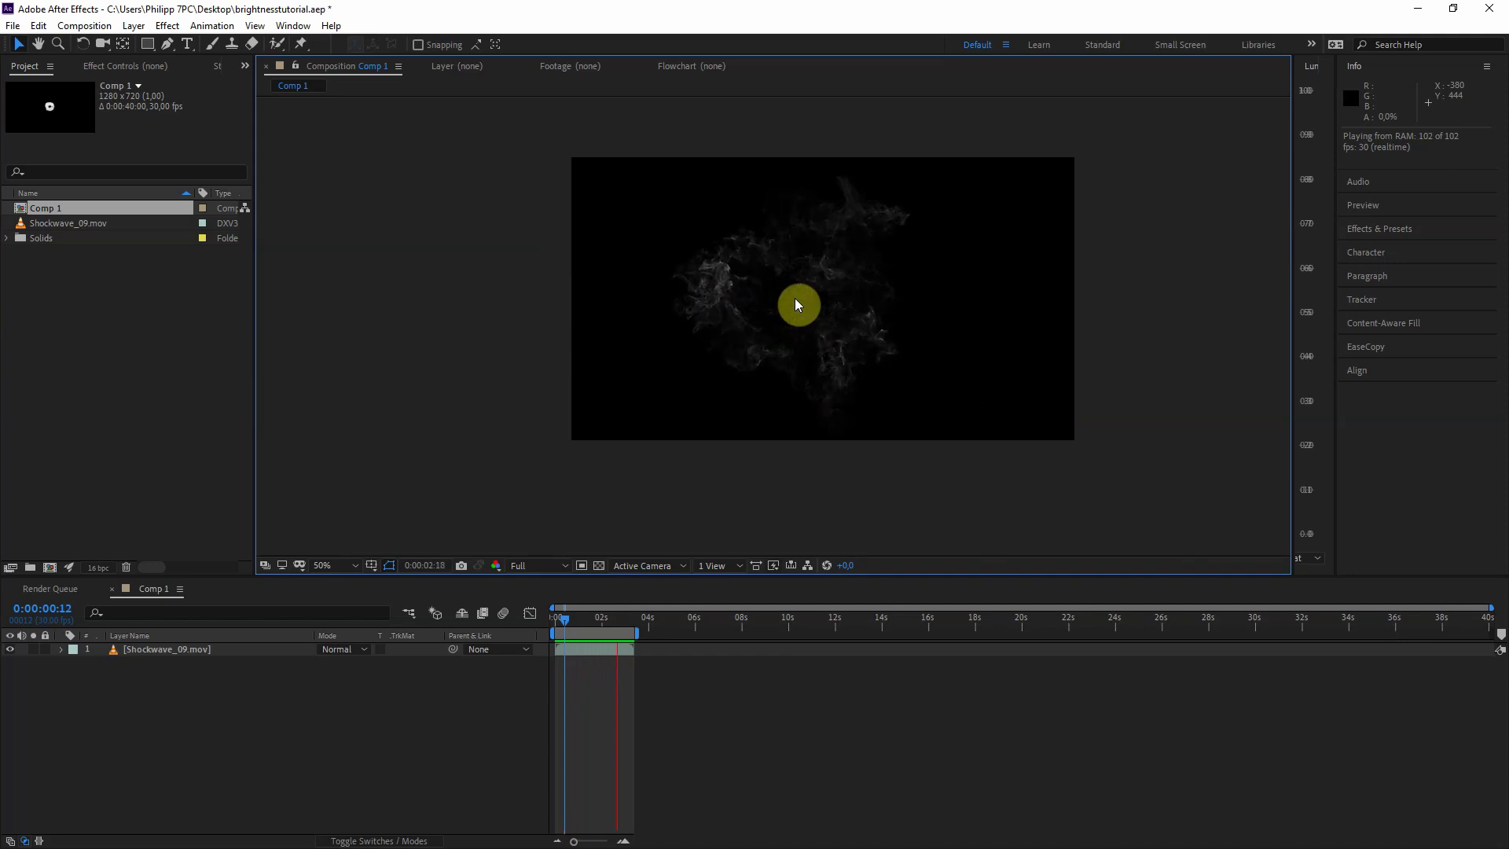
pyautogui.scroll(6, 797, 305)
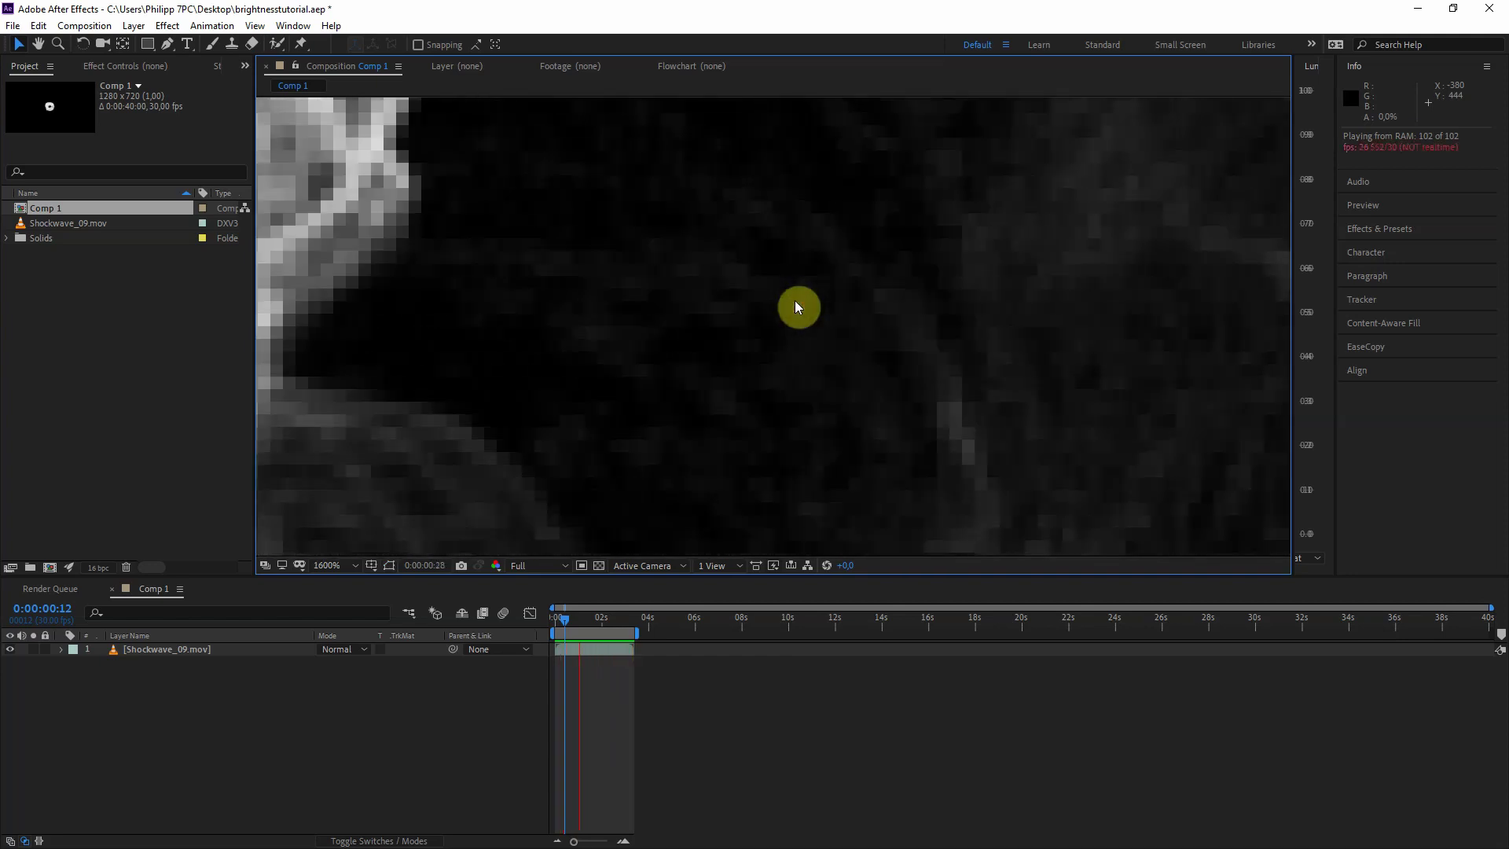
pyautogui.scroll(-4, 797, 306)
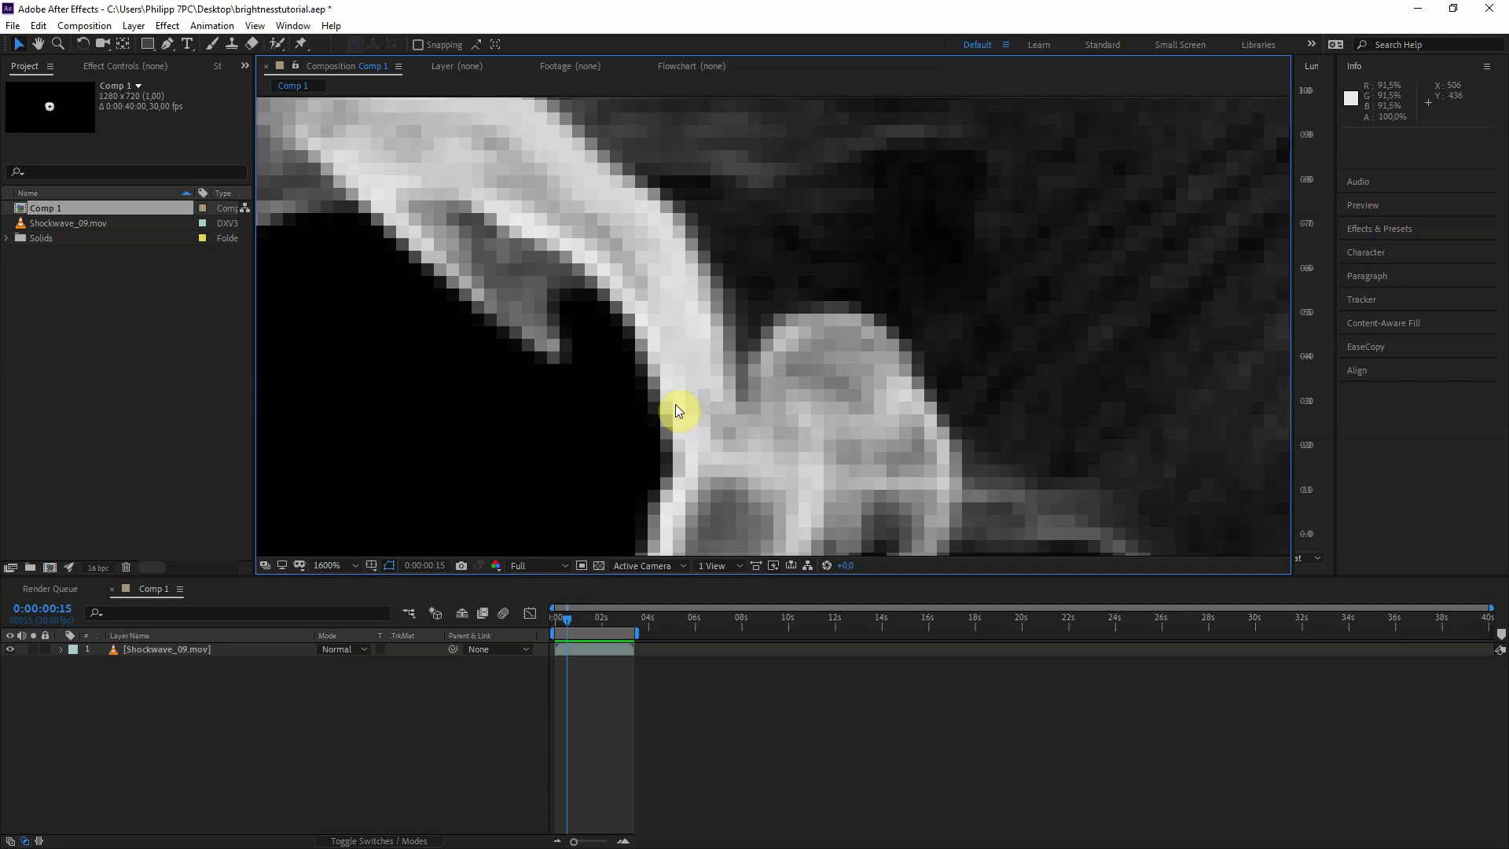
# - Add an adjustment layer above Shockwave_09.mov and apply the Levels effect to it
pyautogui.click(171, 651)
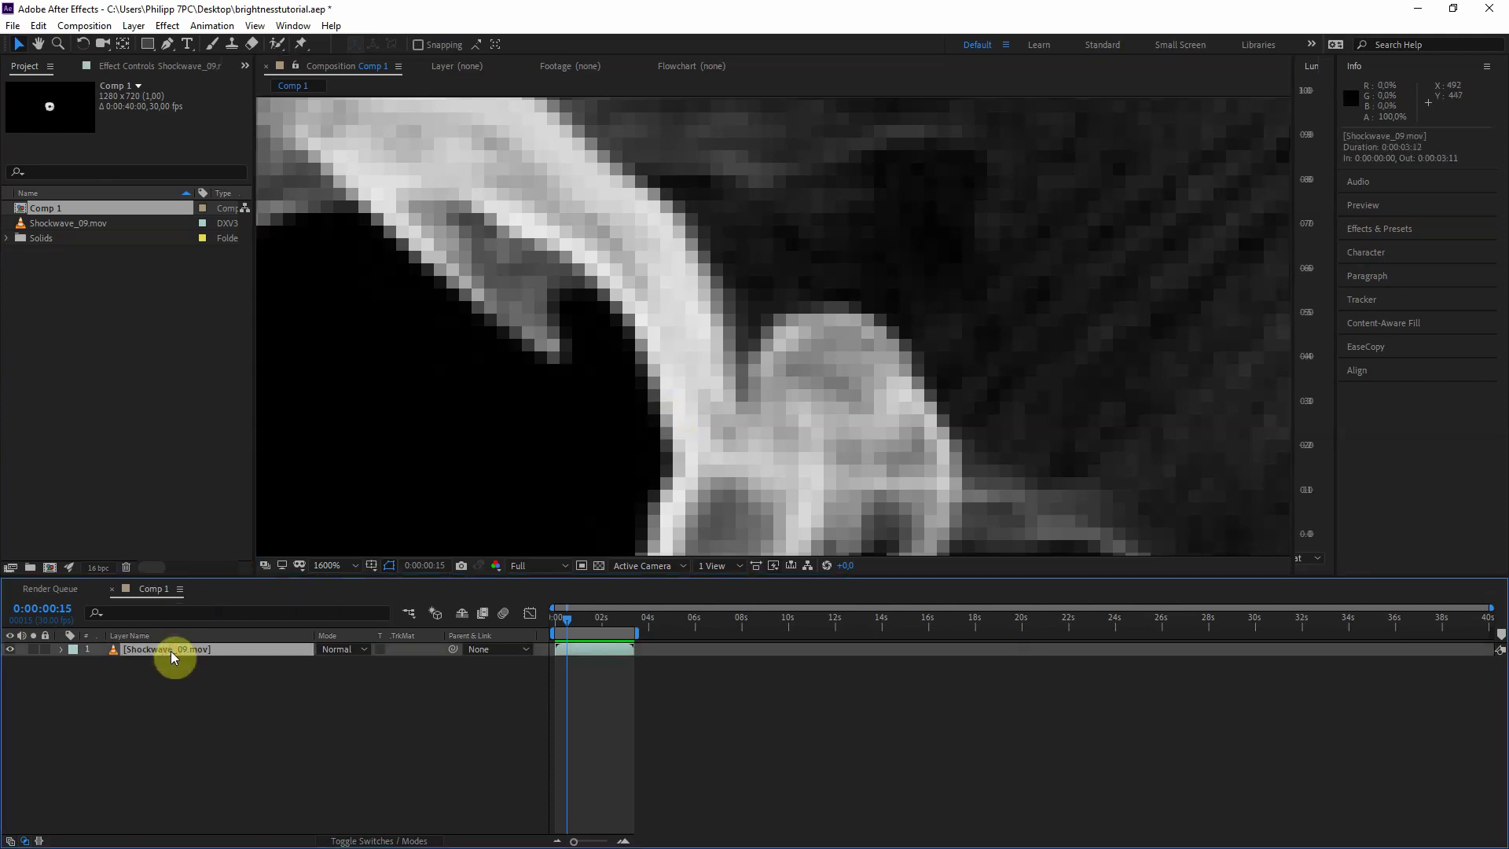
pyautogui.hotkey('ctrl', 'alt', 'y')
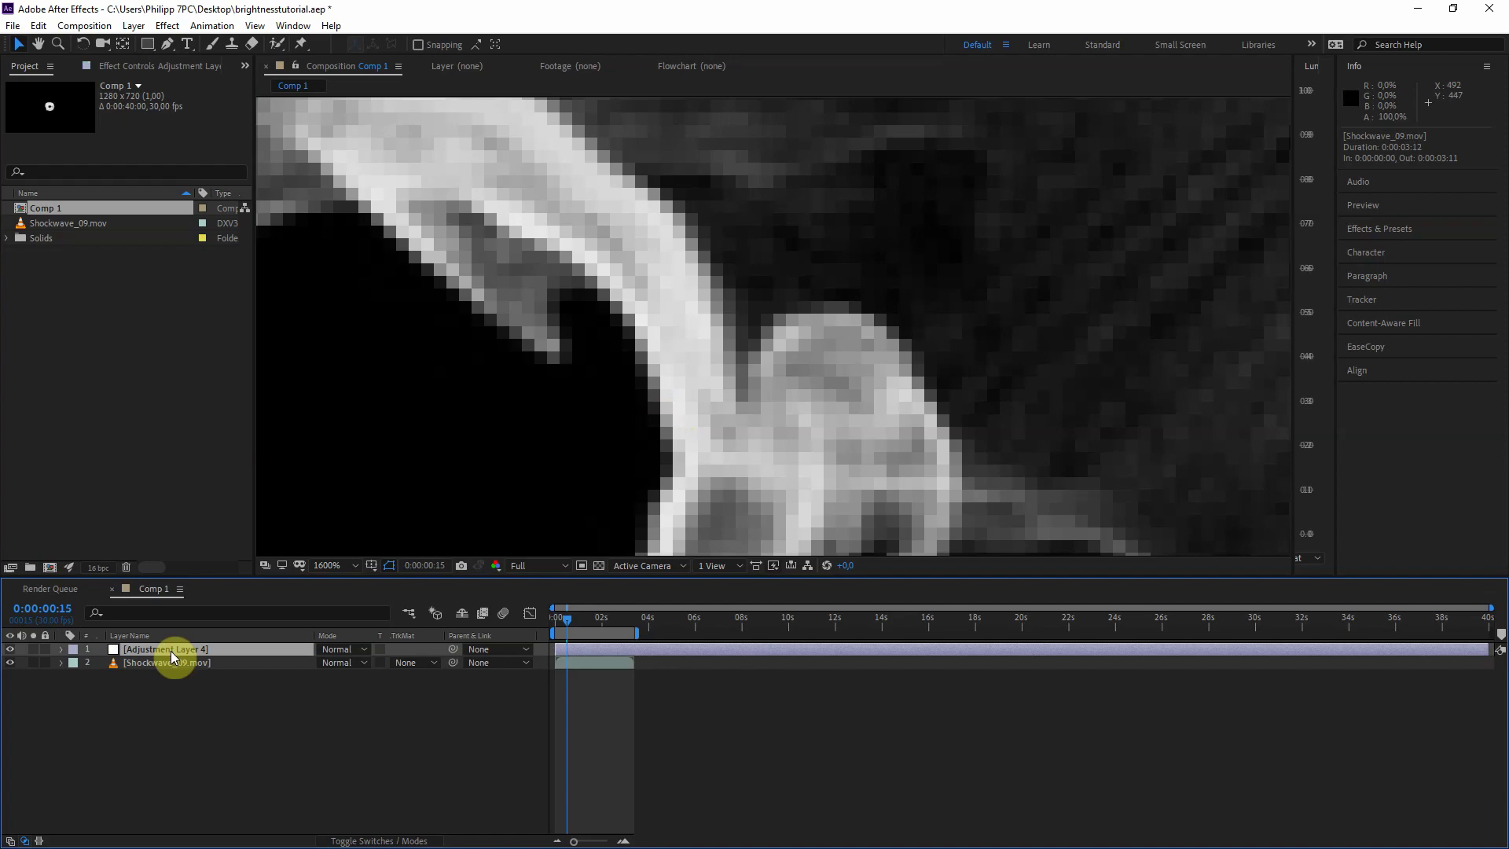
pyautogui.hotkey('ctrl', 'space')
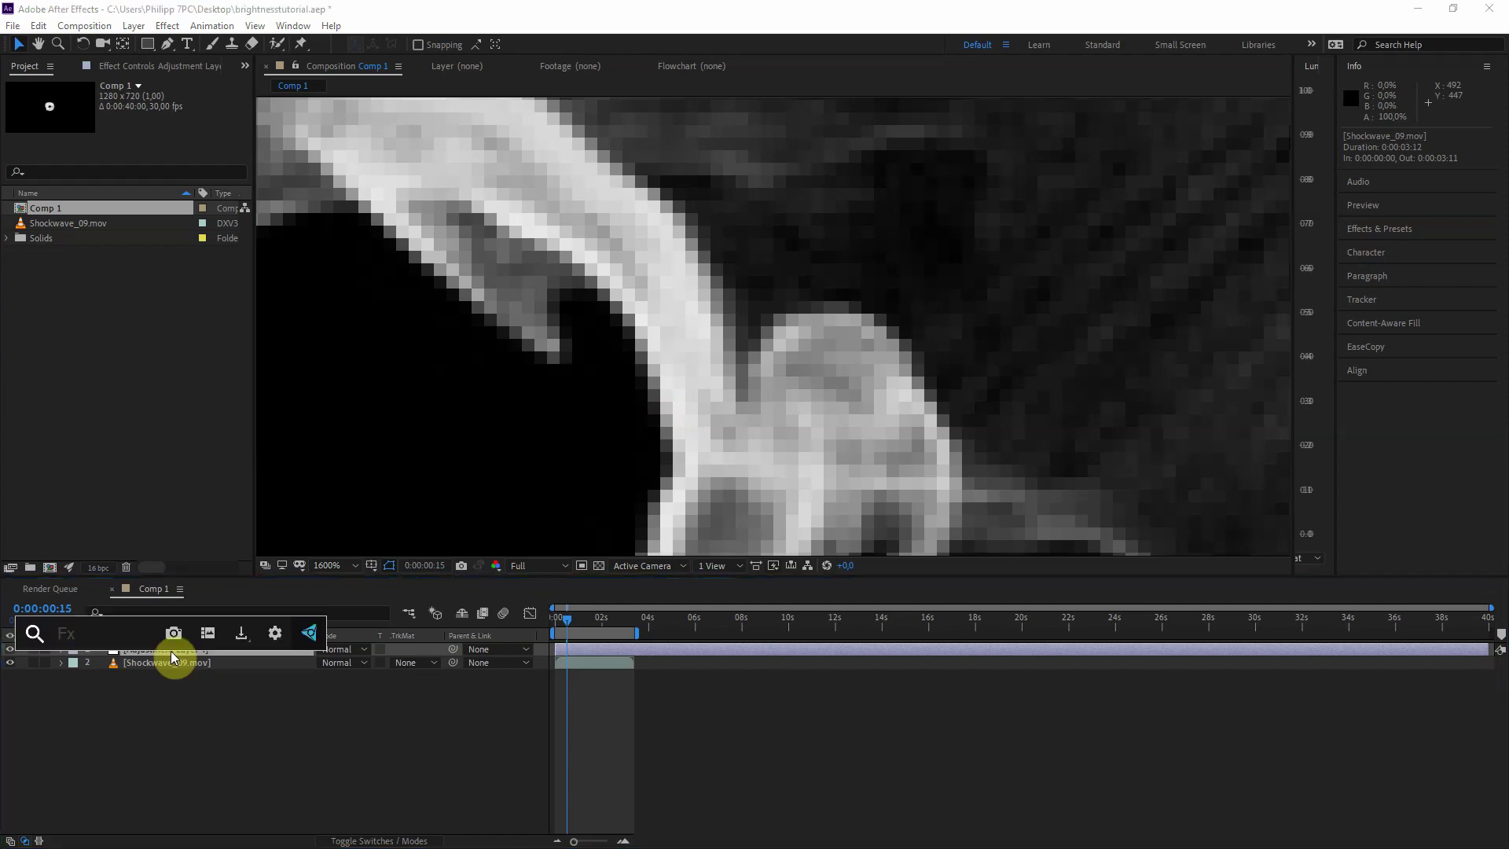
pyautogui.write('level')
pyautogui.press('Return')
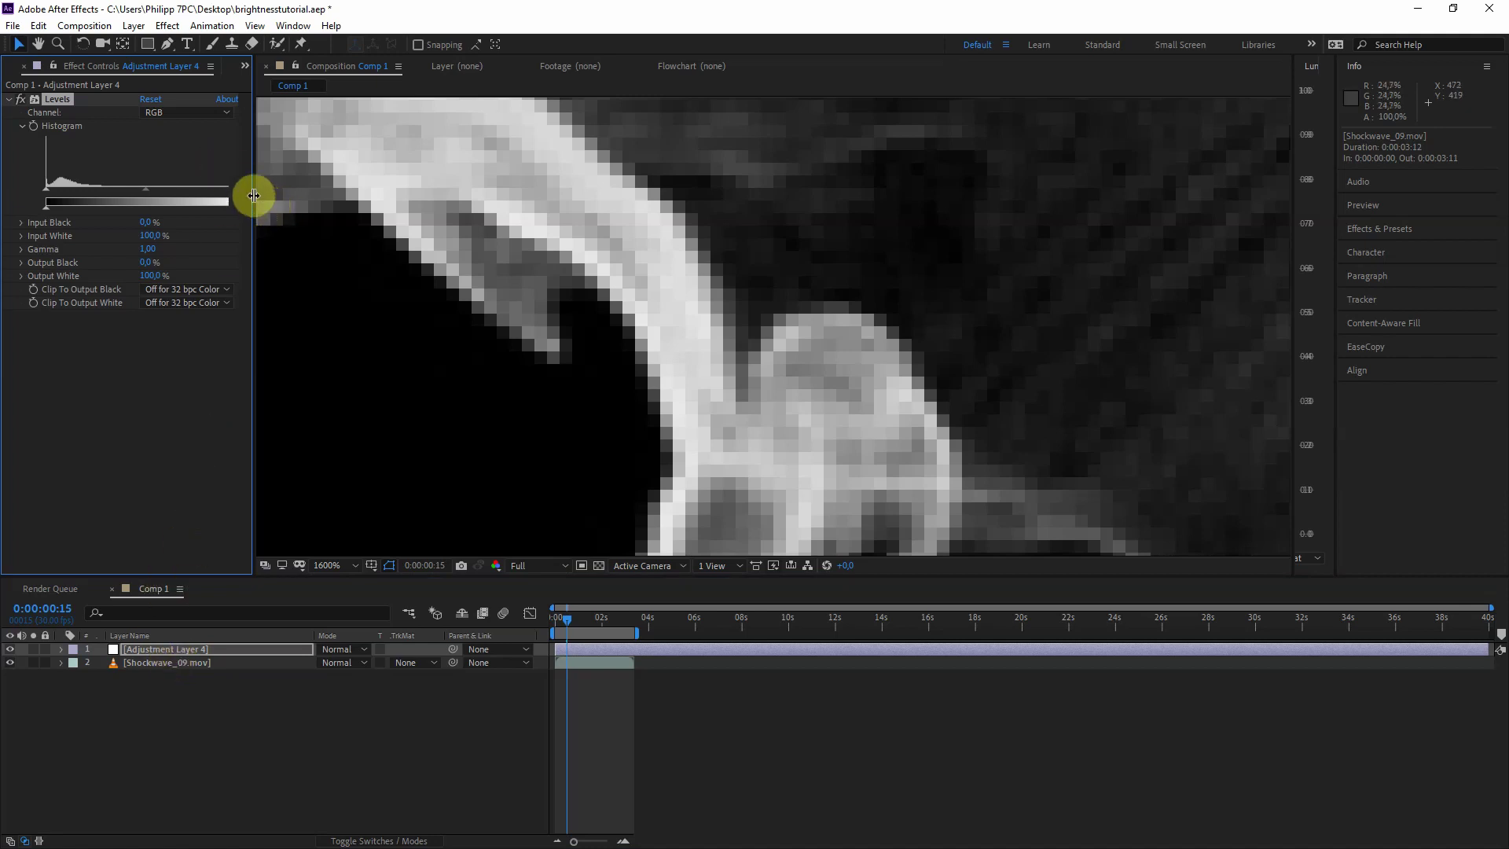
# - Set the Levels effect's Input White to about 89.0 % and its Gamma to about 0.97
pyautogui.moveTo(254, 195); pyautogui.dragTo(358, 194)
pyautogui.moveTo(247, 190); pyautogui.dragTo(241, 190)
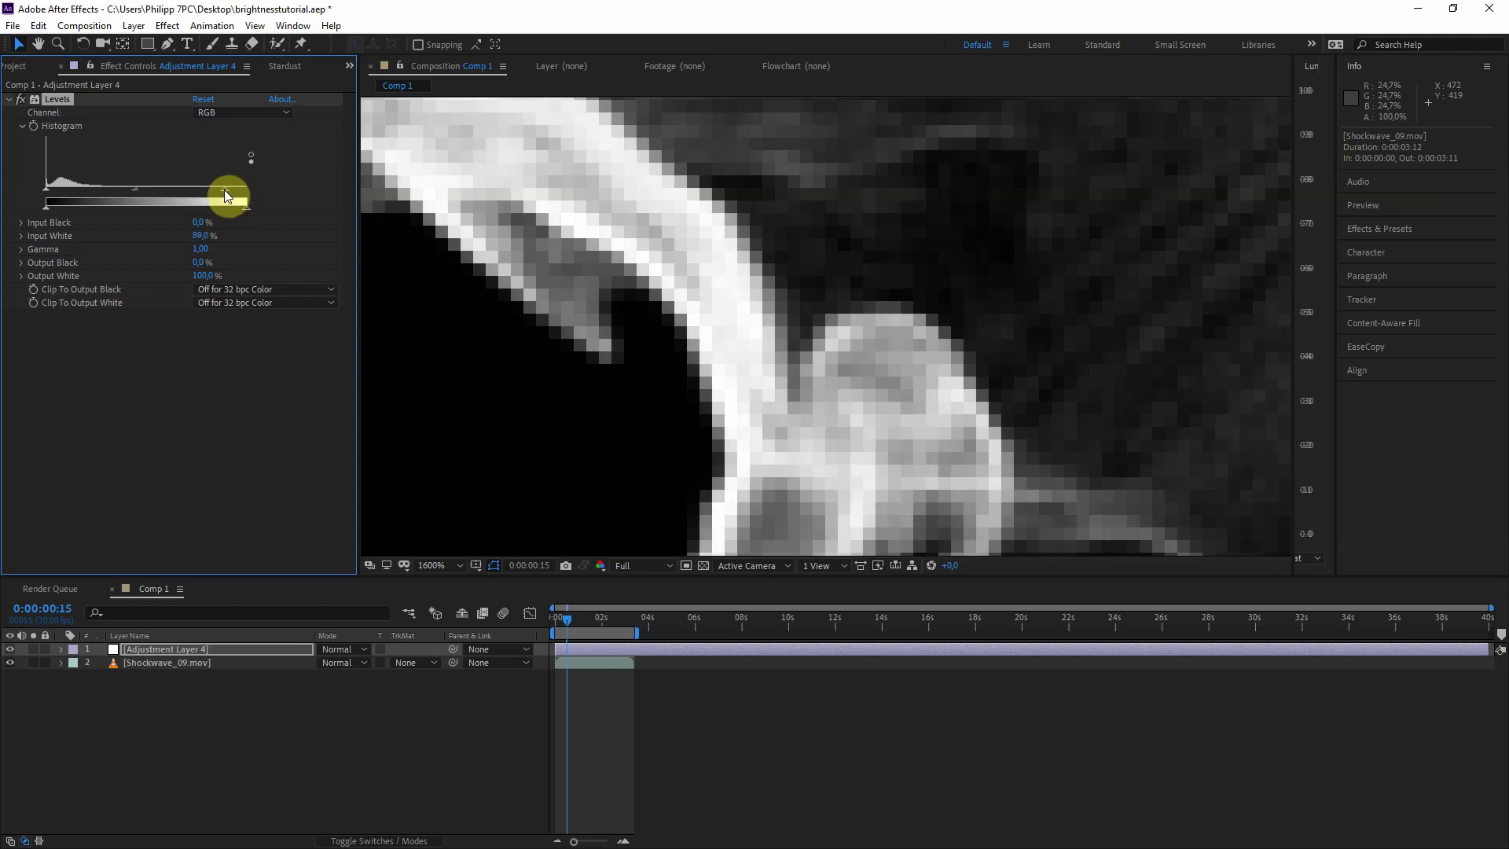
pyautogui.moveTo(222, 197); pyautogui.dragTo(220, 196)
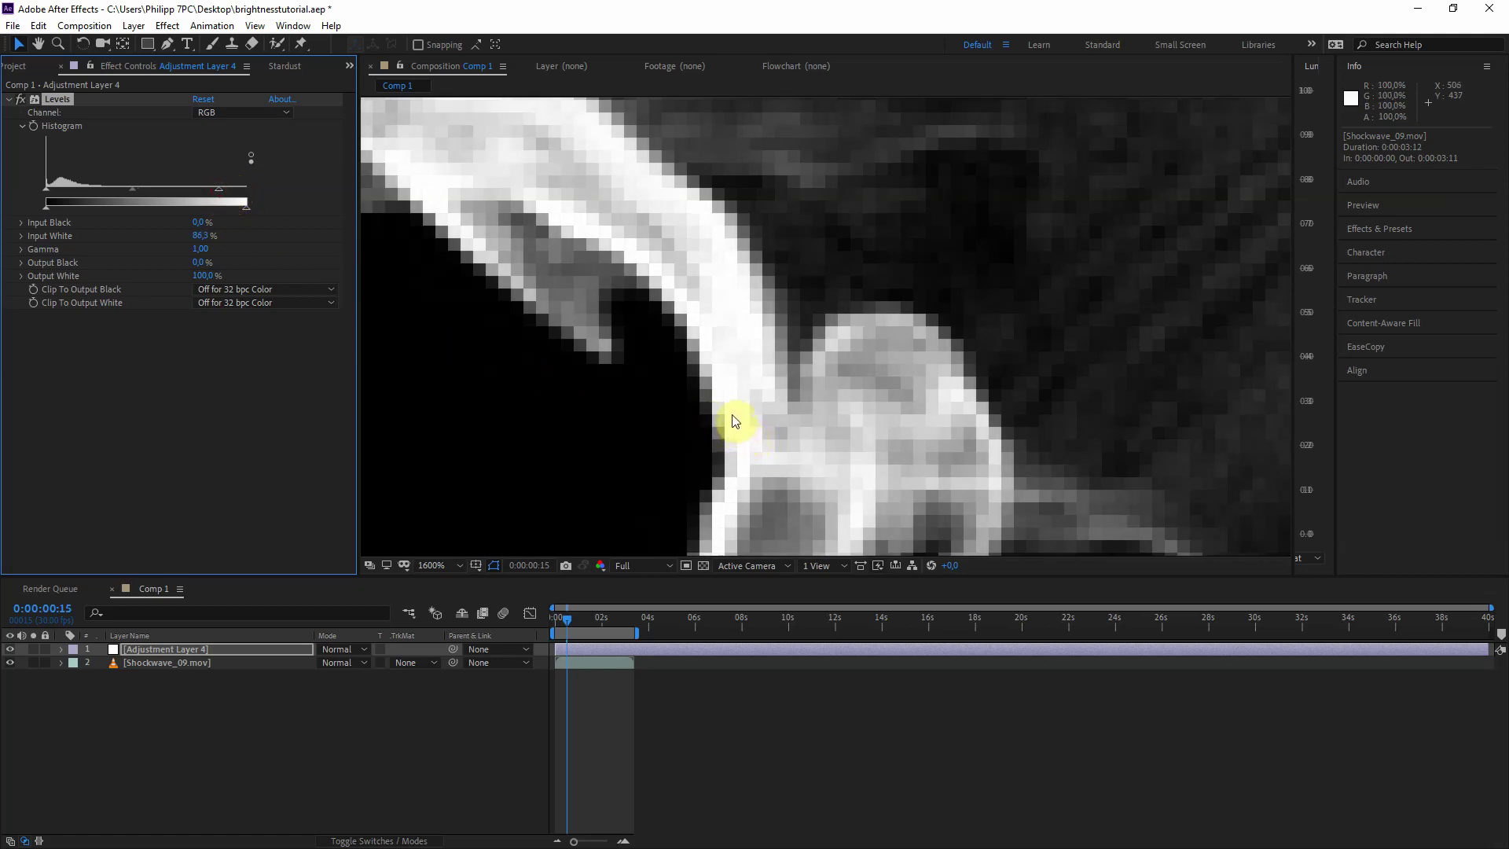
pyautogui.moveTo(221, 196); pyautogui.dragTo(220, 195)
pyautogui.scroll(-6, 822, 303)
pyautogui.moveTo(988, 272); pyautogui.dragTo(775, 363)
pyautogui.moveTo(134, 190)
pyautogui.mouseDown()
pyautogui.moveTo(186, 200)
pyautogui.moveTo(105, 209)
pyautogui.moveTo(148, 209)
pyautogui.moveTo(137, 206)
pyautogui.mouseUp()
# - Delete the Levels effect from the adjustment layer and apply the Curves effect instead
pyautogui.click(64, 100)
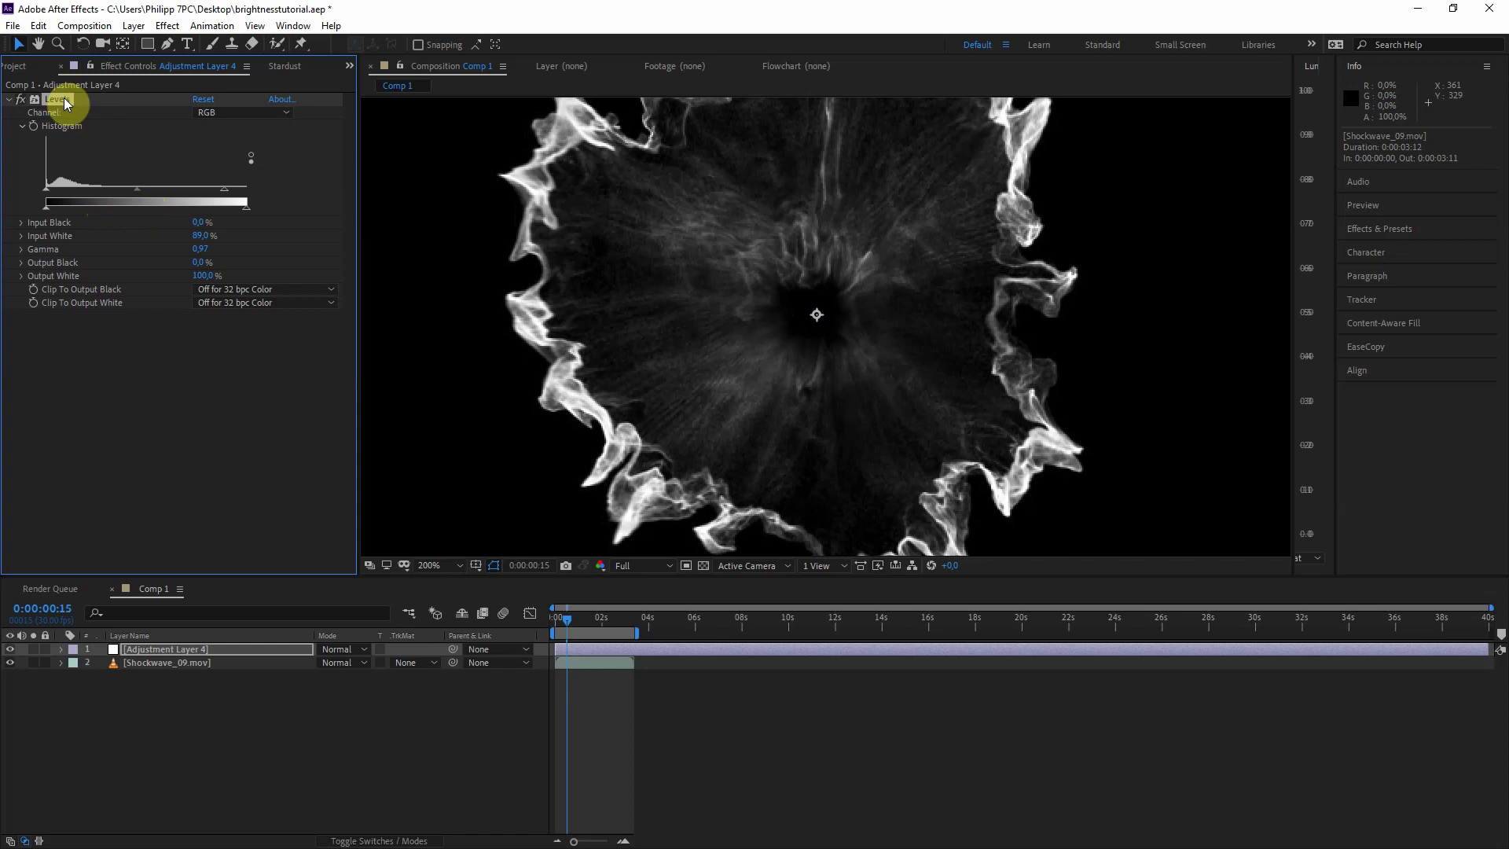
pyautogui.press('Delete')
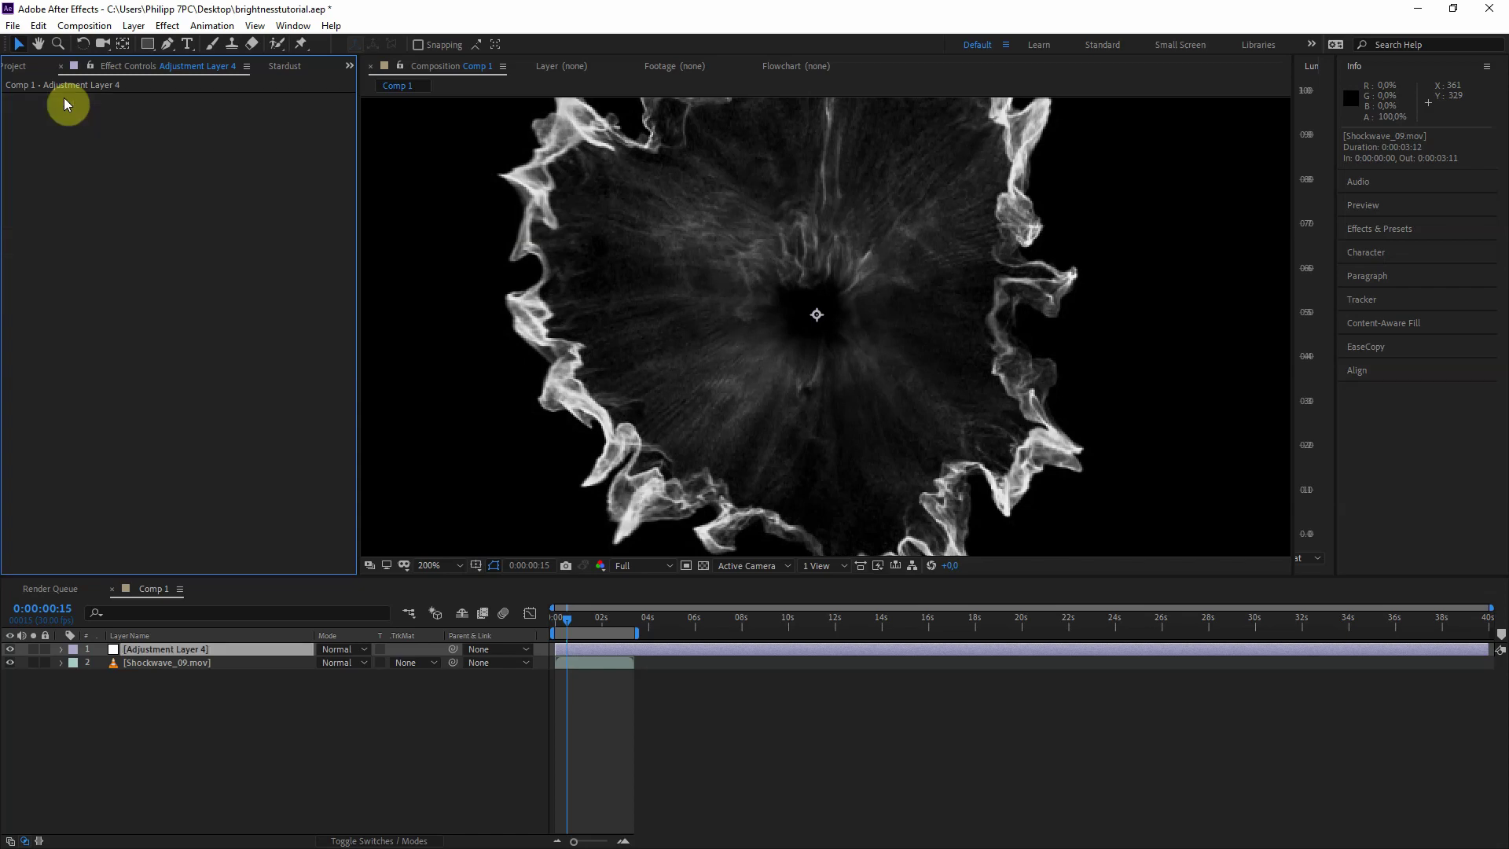
pyautogui.hotkey('ctrl', 'space')
pyautogui.write('curv')
pyautogui.press('Return')
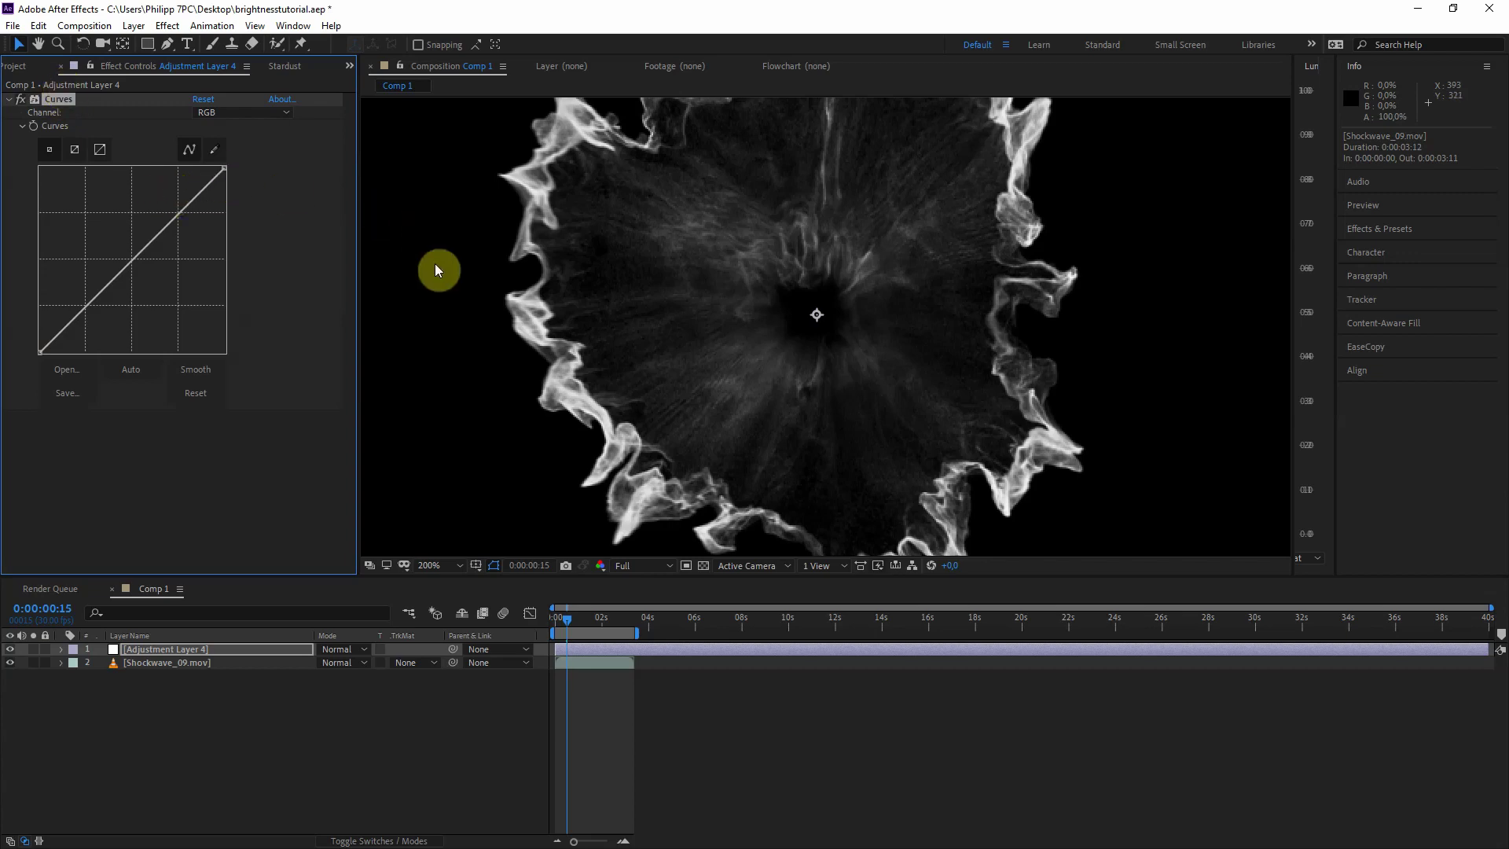
# - Move the Curves white point slightly inward along the upper edge of the graph, checking the brightest pixels of the shockwave's rim
pyautogui.scroll(1, 444, 278)
pyautogui.moveTo(474, 308); pyautogui.dragTo(1111, 236)
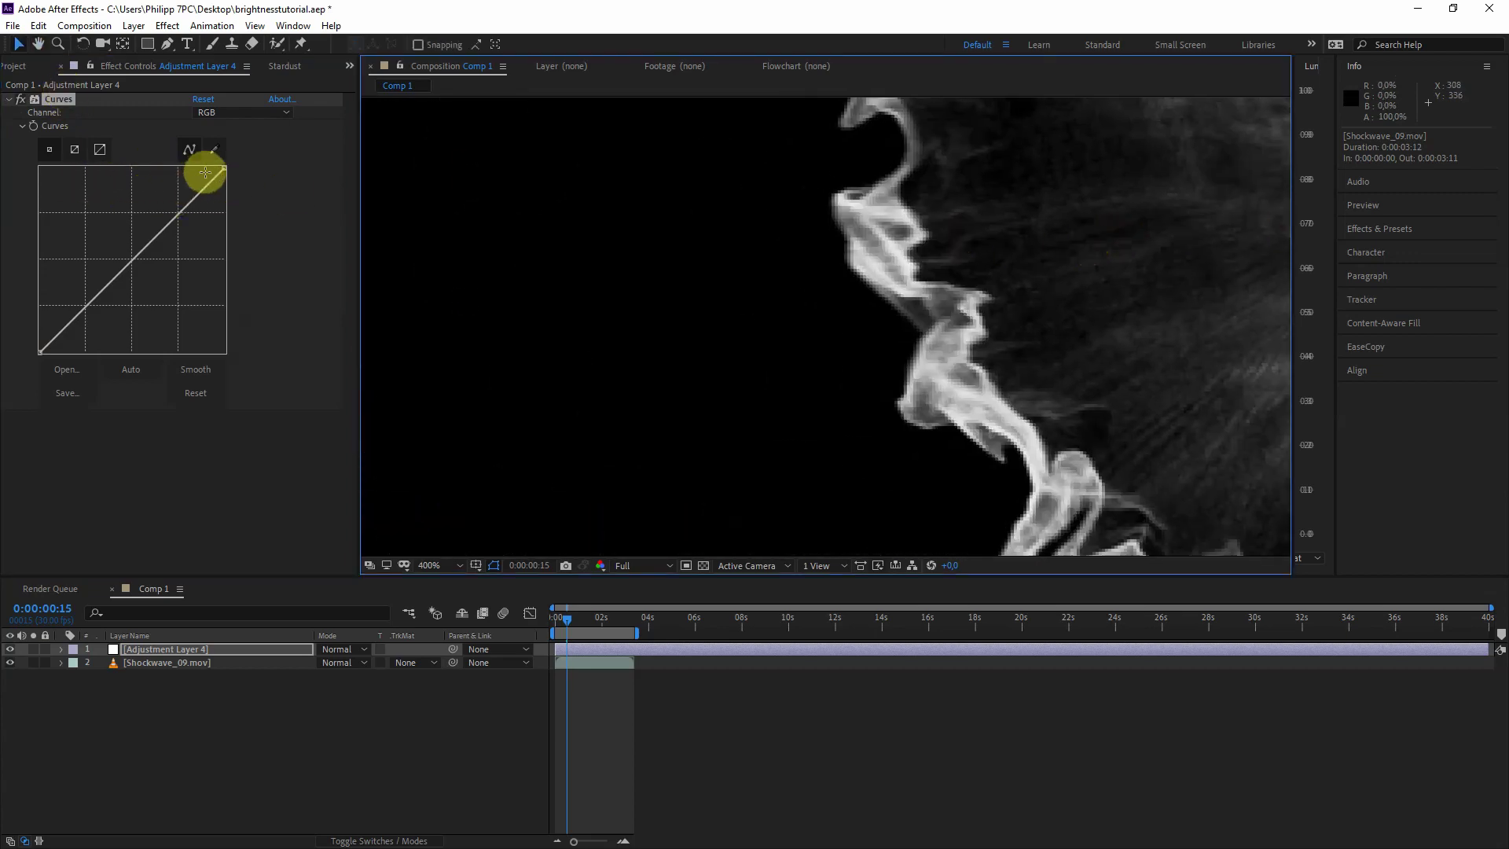
pyautogui.moveTo(223, 164); pyautogui.dragTo(212, 167)
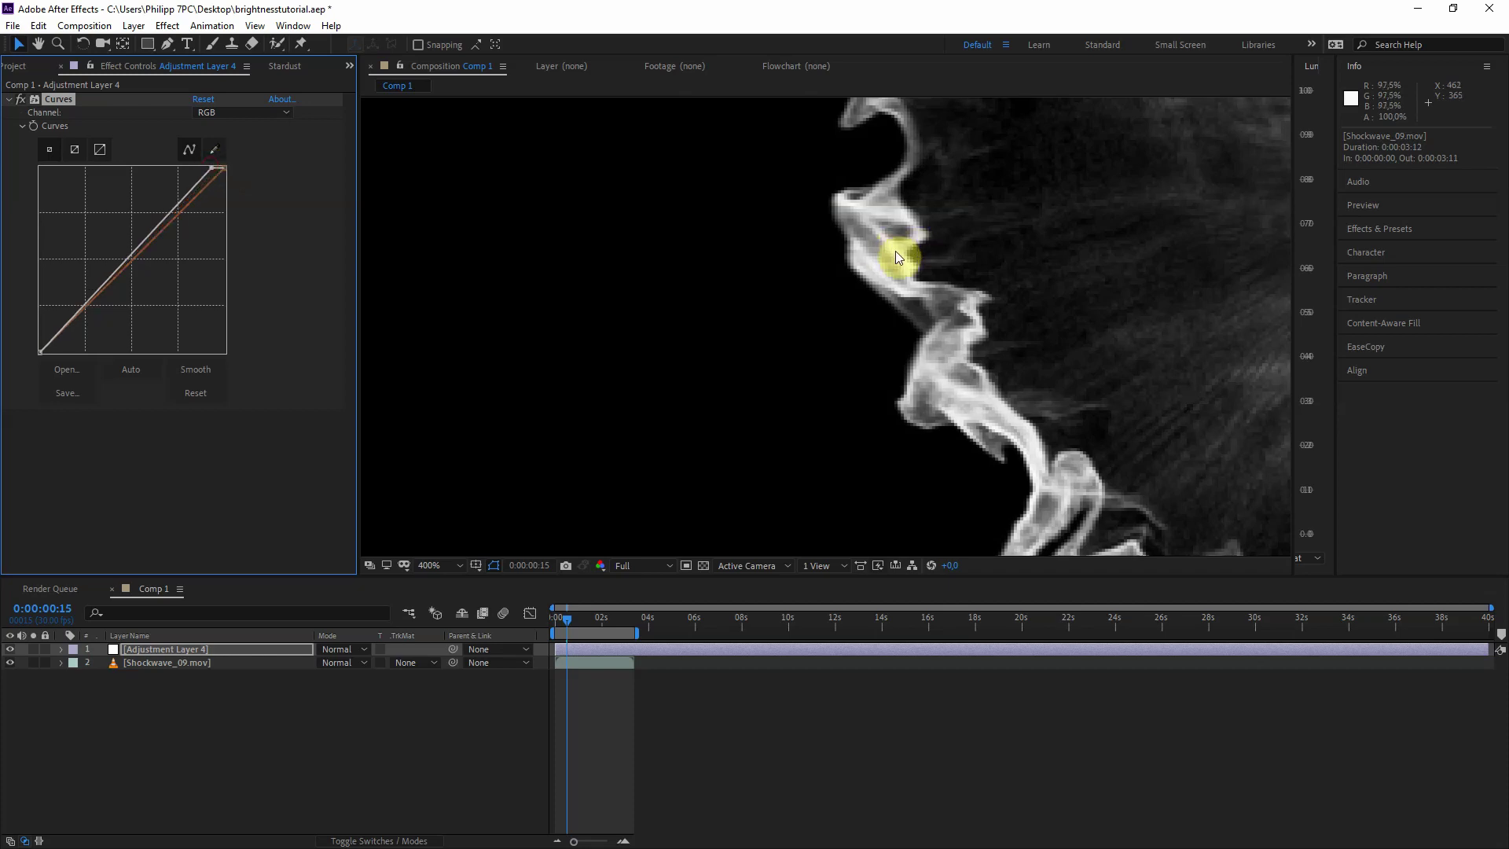
pyautogui.scroll(2, 897, 253)
pyautogui.moveTo(1037, 273); pyautogui.dragTo(590, 207)
pyautogui.moveTo(888, 351); pyautogui.dragTo(799, 298)
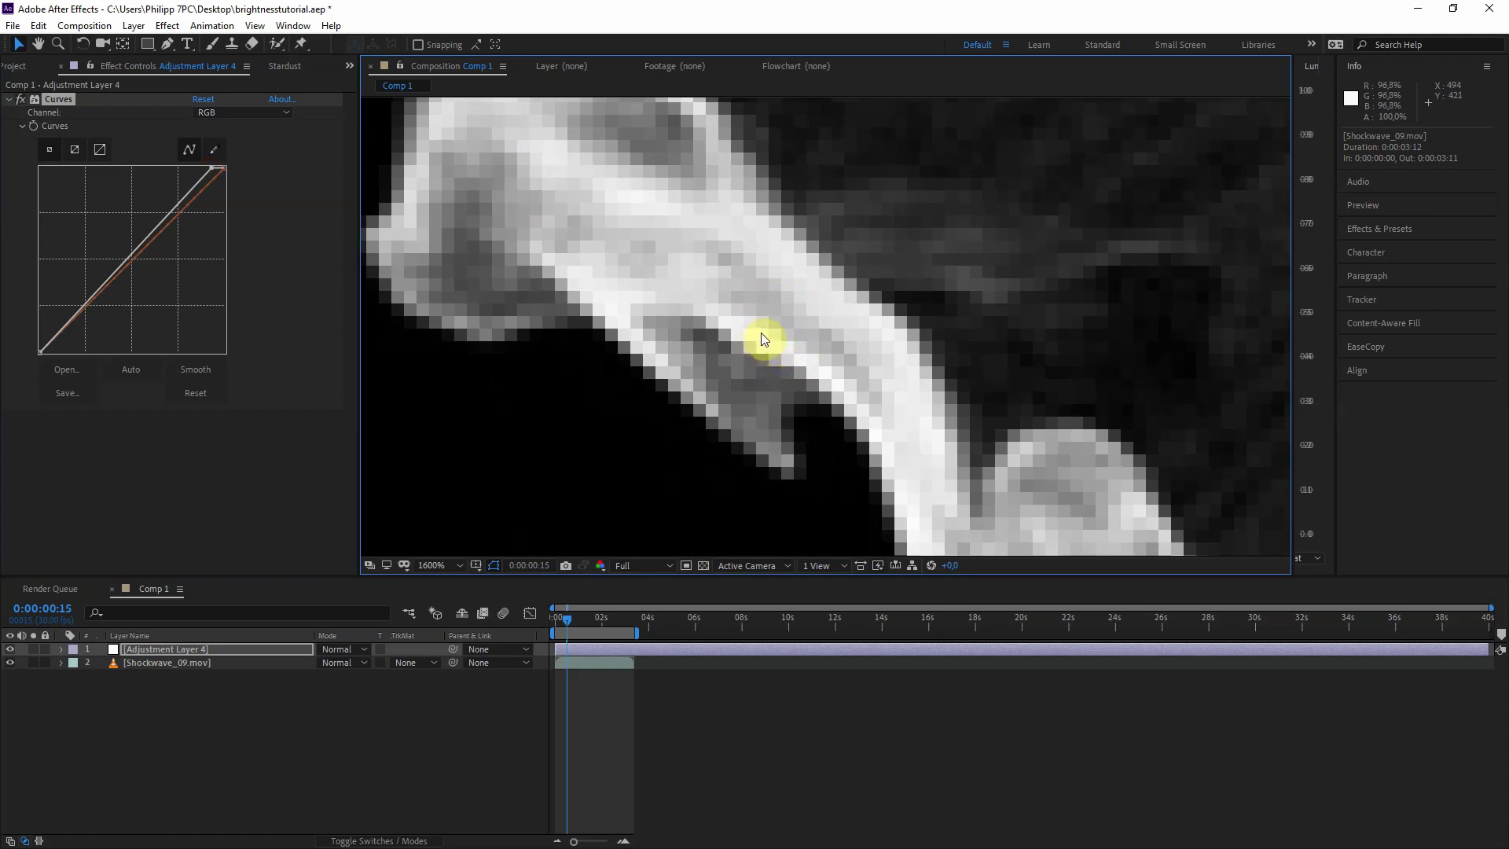
pyautogui.moveTo(212, 167); pyautogui.dragTo(207, 167)
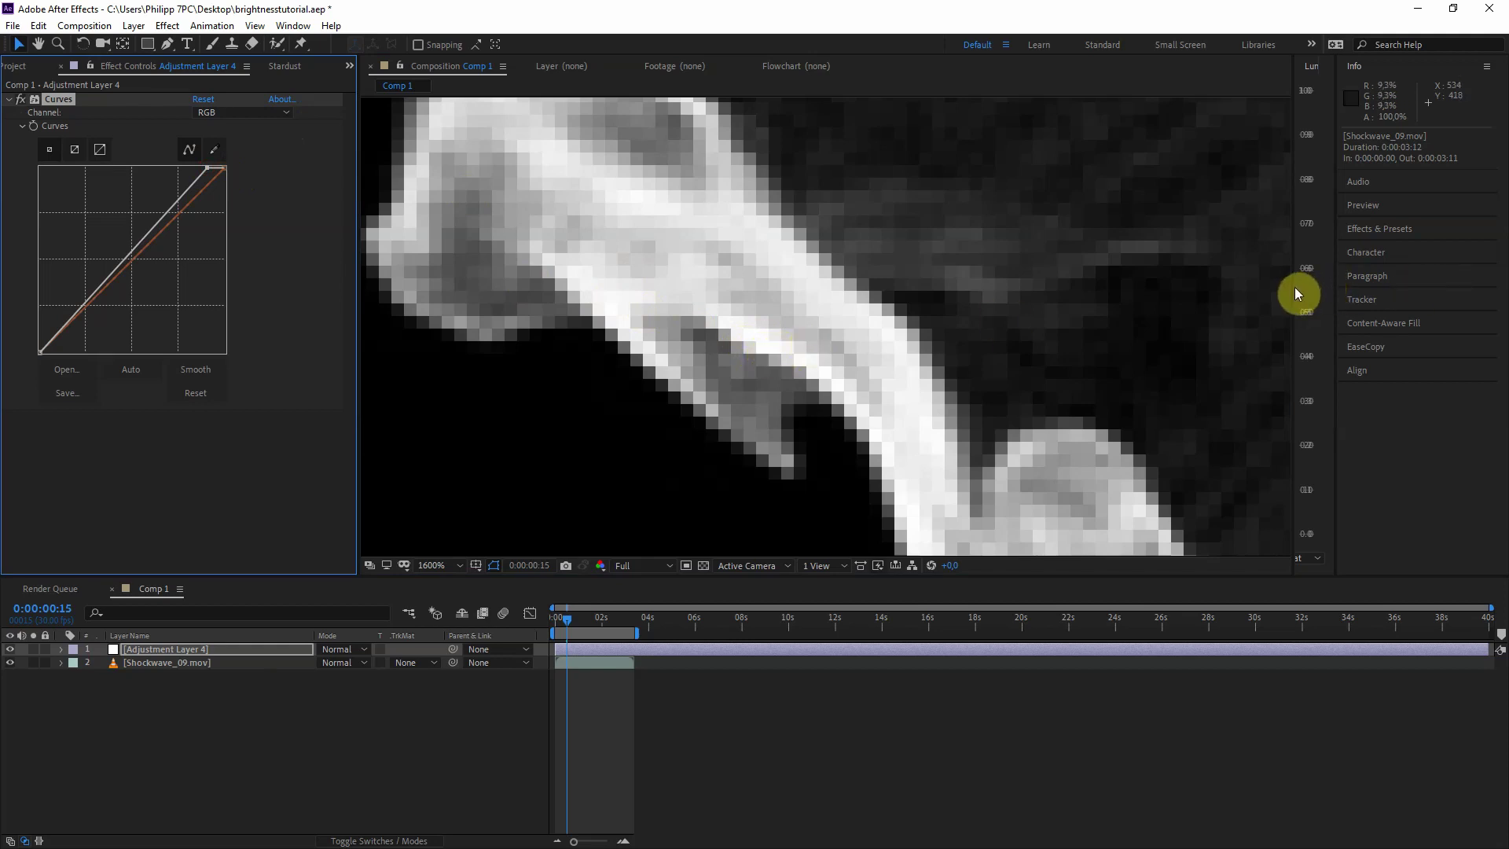
# - Enlarge the Lumetri Scopes and hide the RGB parade so only the RGB waveform is displayed
pyautogui.moveTo(1293, 287); pyautogui.dragTo(737, 296)
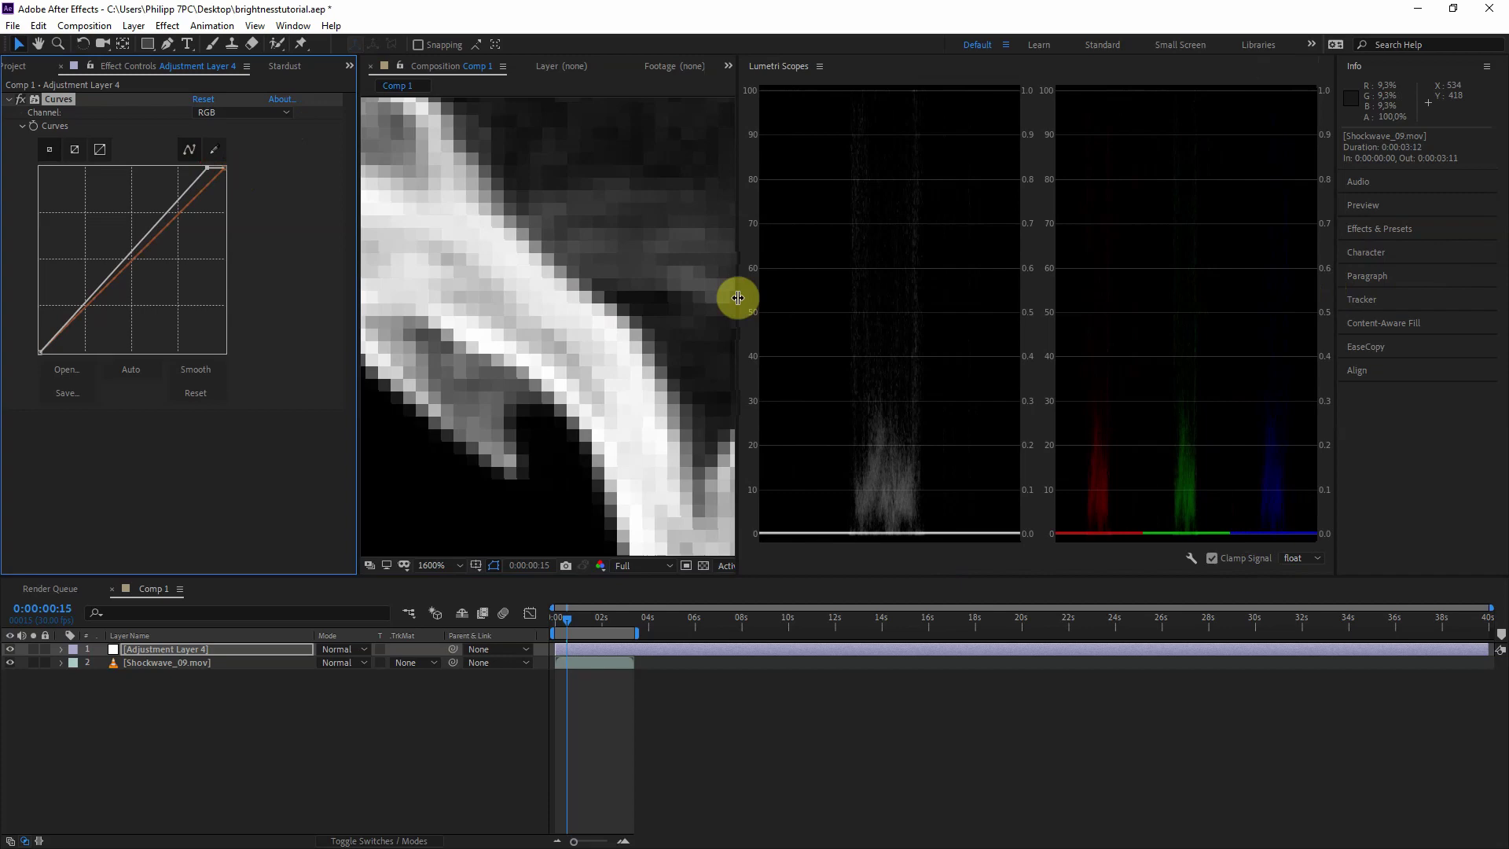
pyautogui.click(1191, 558)
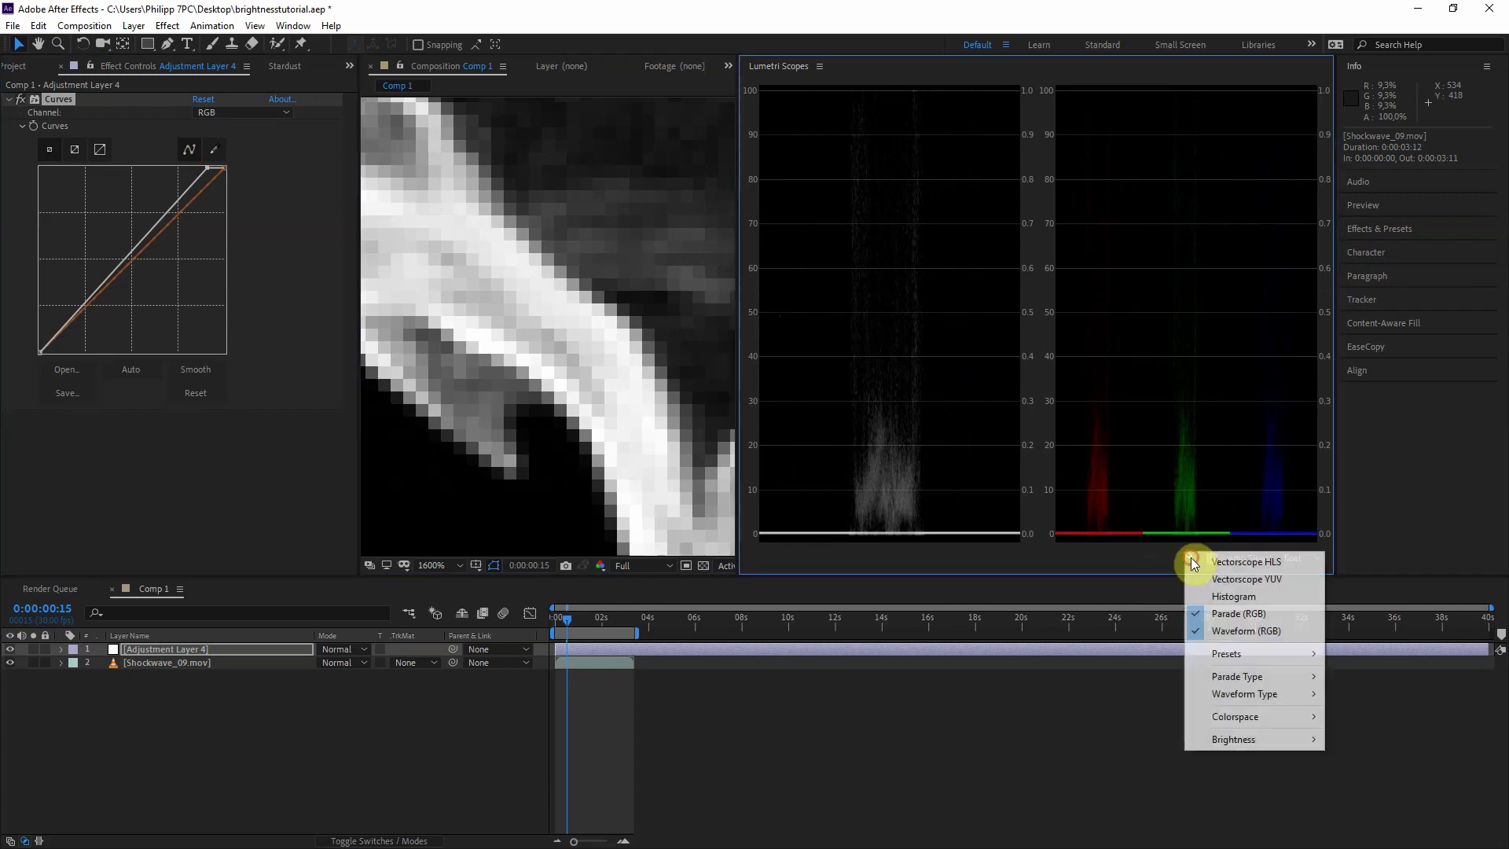
pyautogui.click(1232, 616)
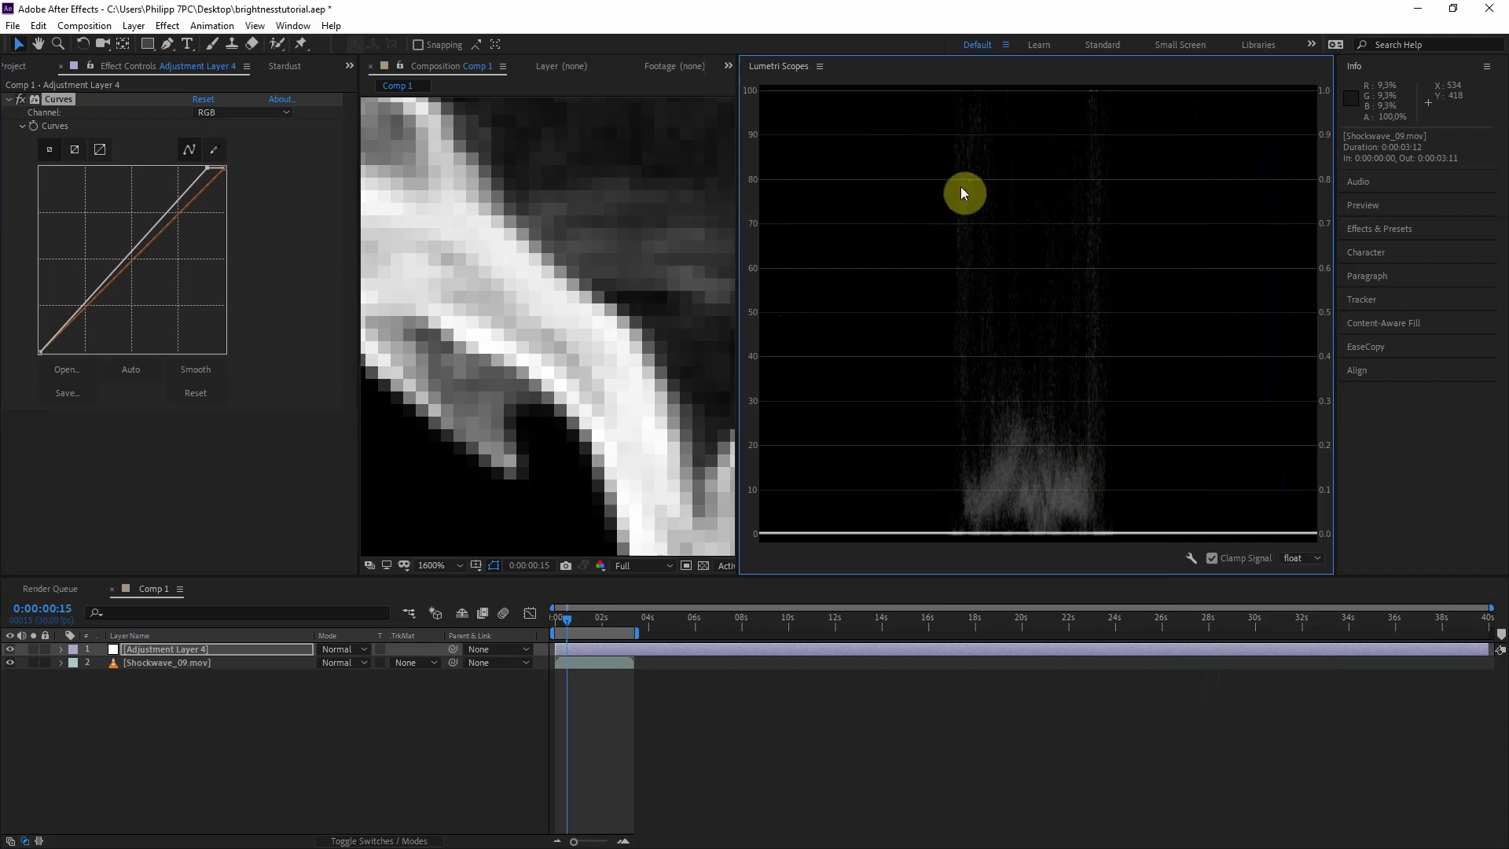
# - Readjust the Curves white point from its original corner slightly inward, bringing the waveform's peaks up to about 100
pyautogui.moveTo(206, 167); pyautogui.dragTo(209, 167)
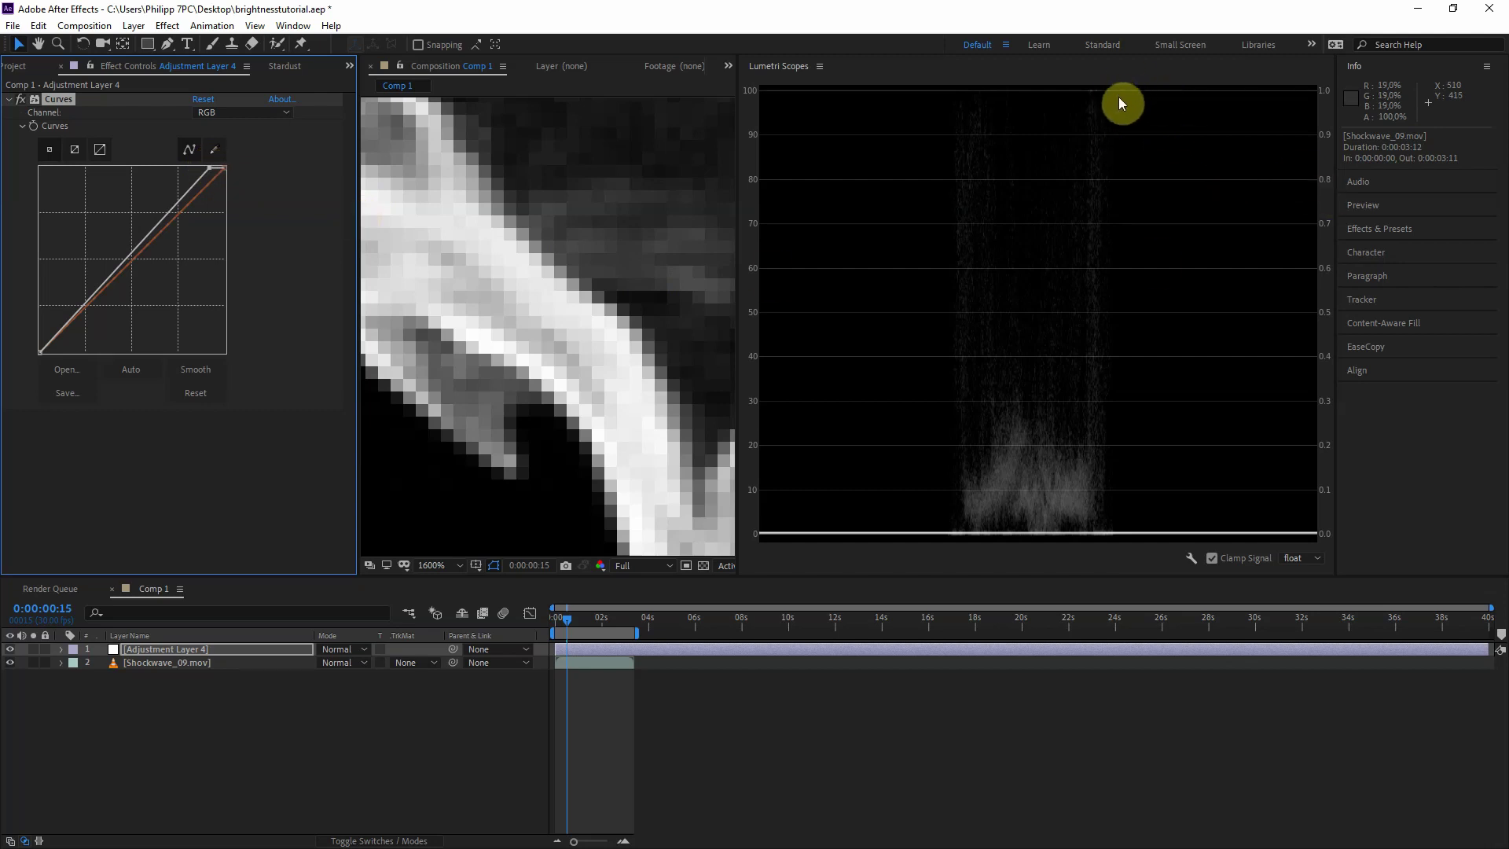
pyautogui.moveTo(209, 169)
pyautogui.mouseDown()
pyautogui.moveTo(103, 165)
pyautogui.moveTo(224, 167)
pyautogui.mouseUp()
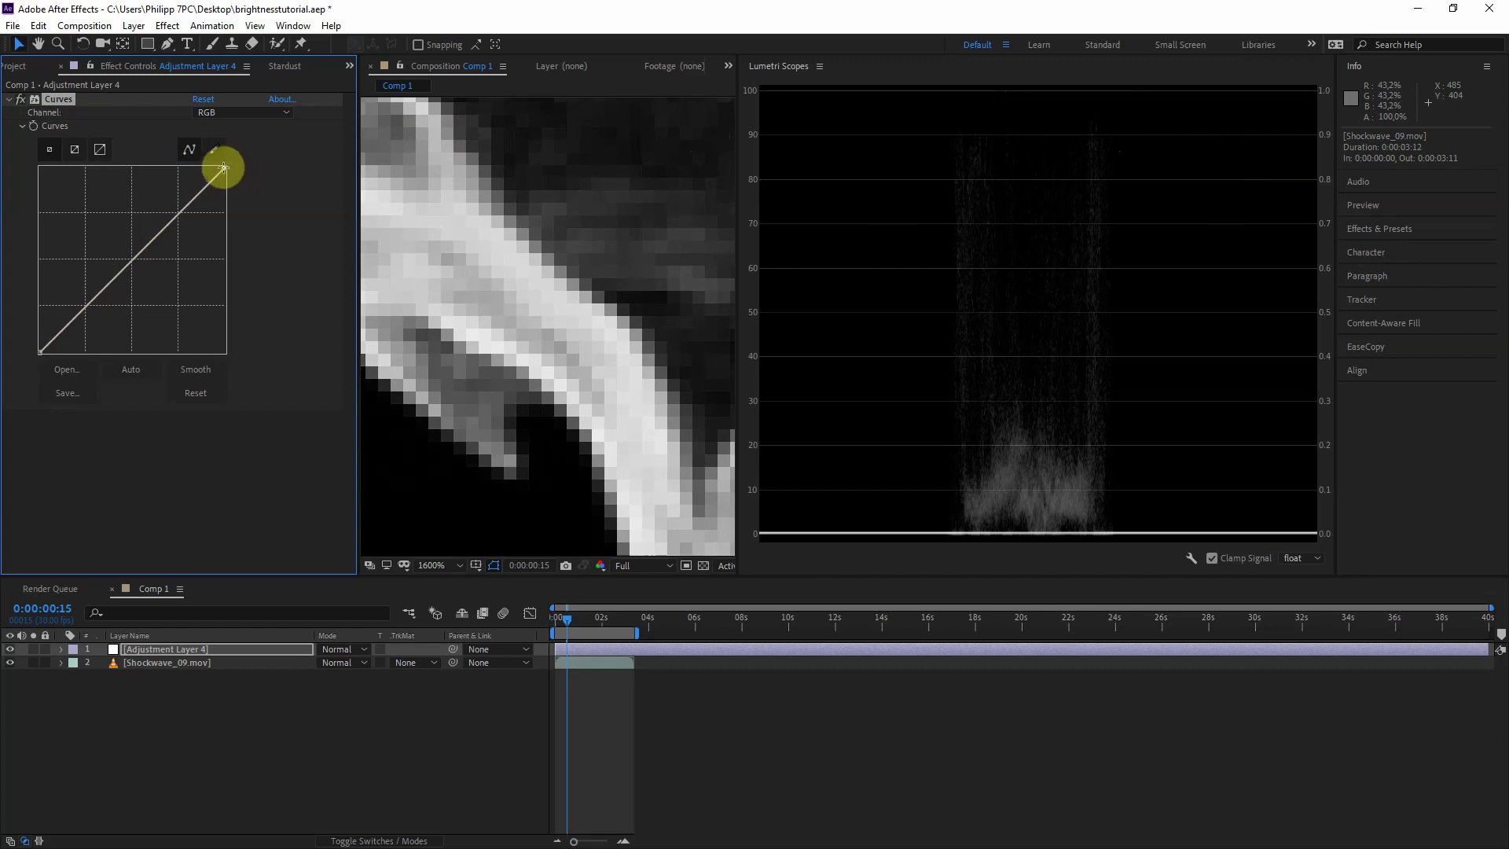
pyautogui.moveTo(223, 167); pyautogui.dragTo(209, 165)
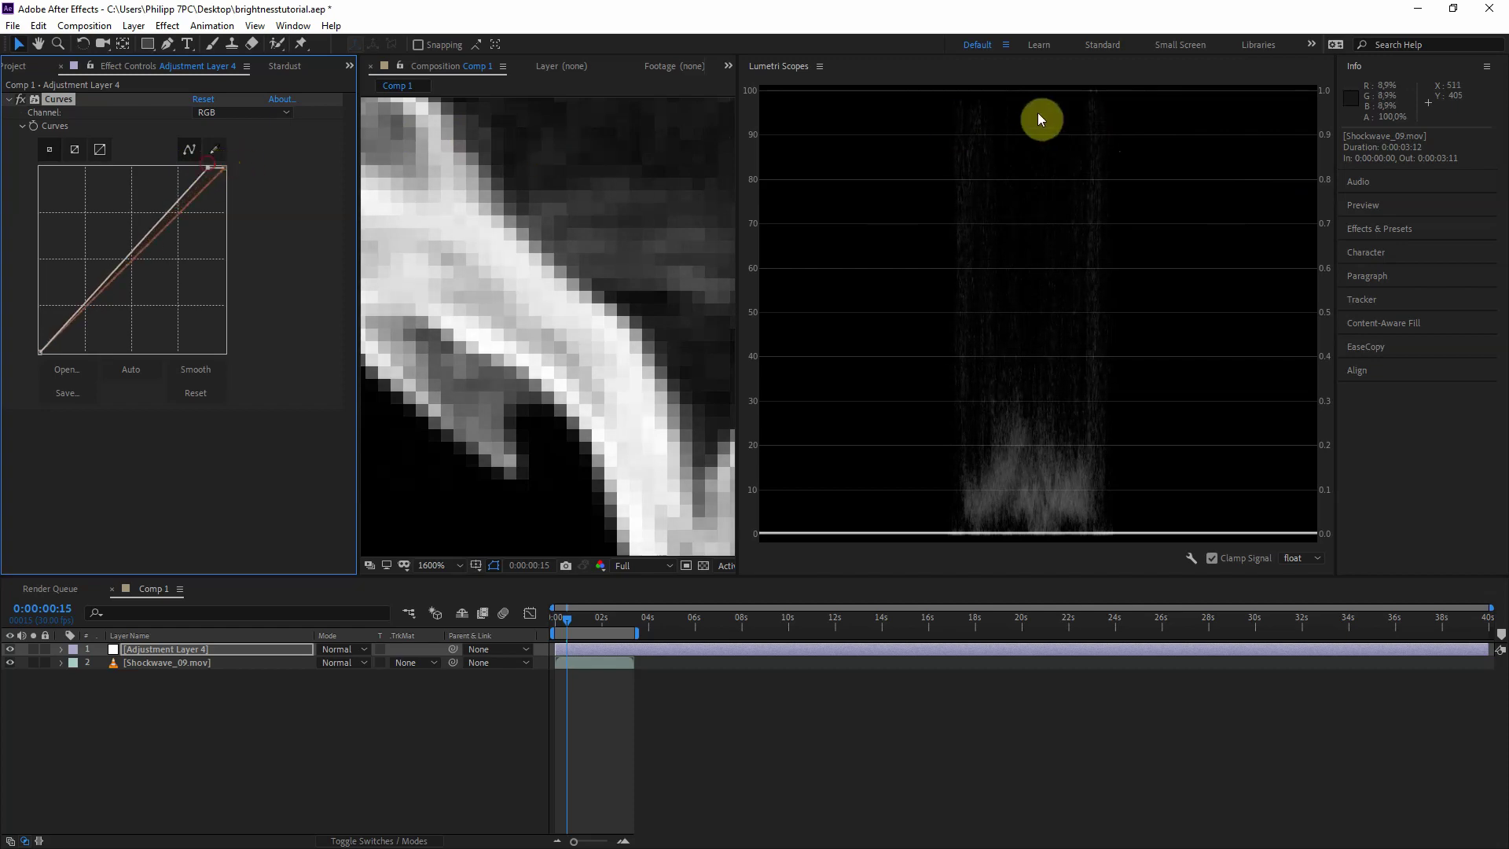
# - Enlarge the composition view again and shape the curve by raising the midtones and adding two points that hold down the shadows
pyautogui.scroll(-6, 695, 312)
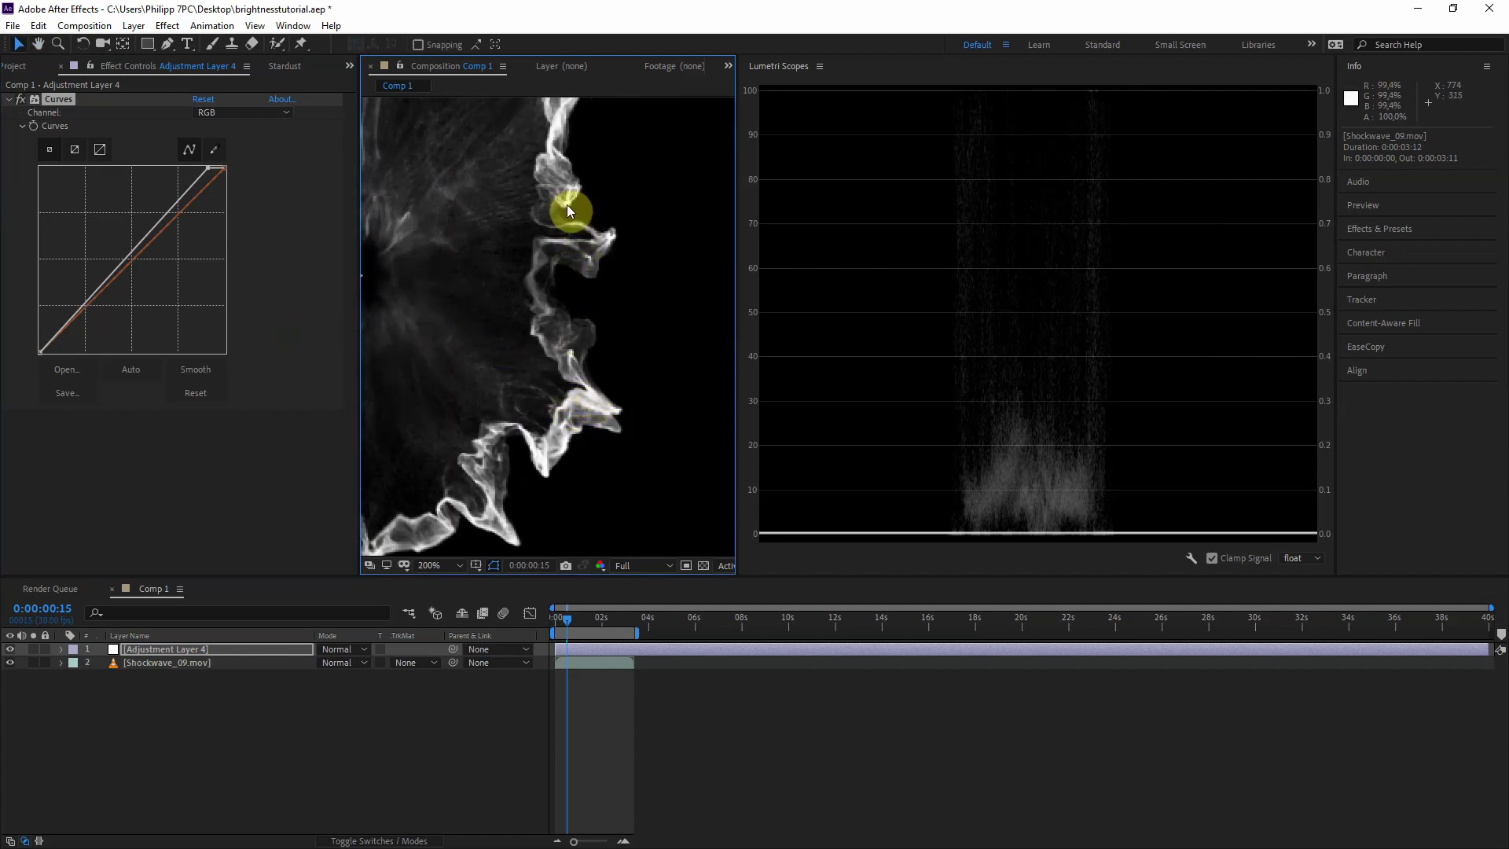
pyautogui.scroll(-2, 553, 249)
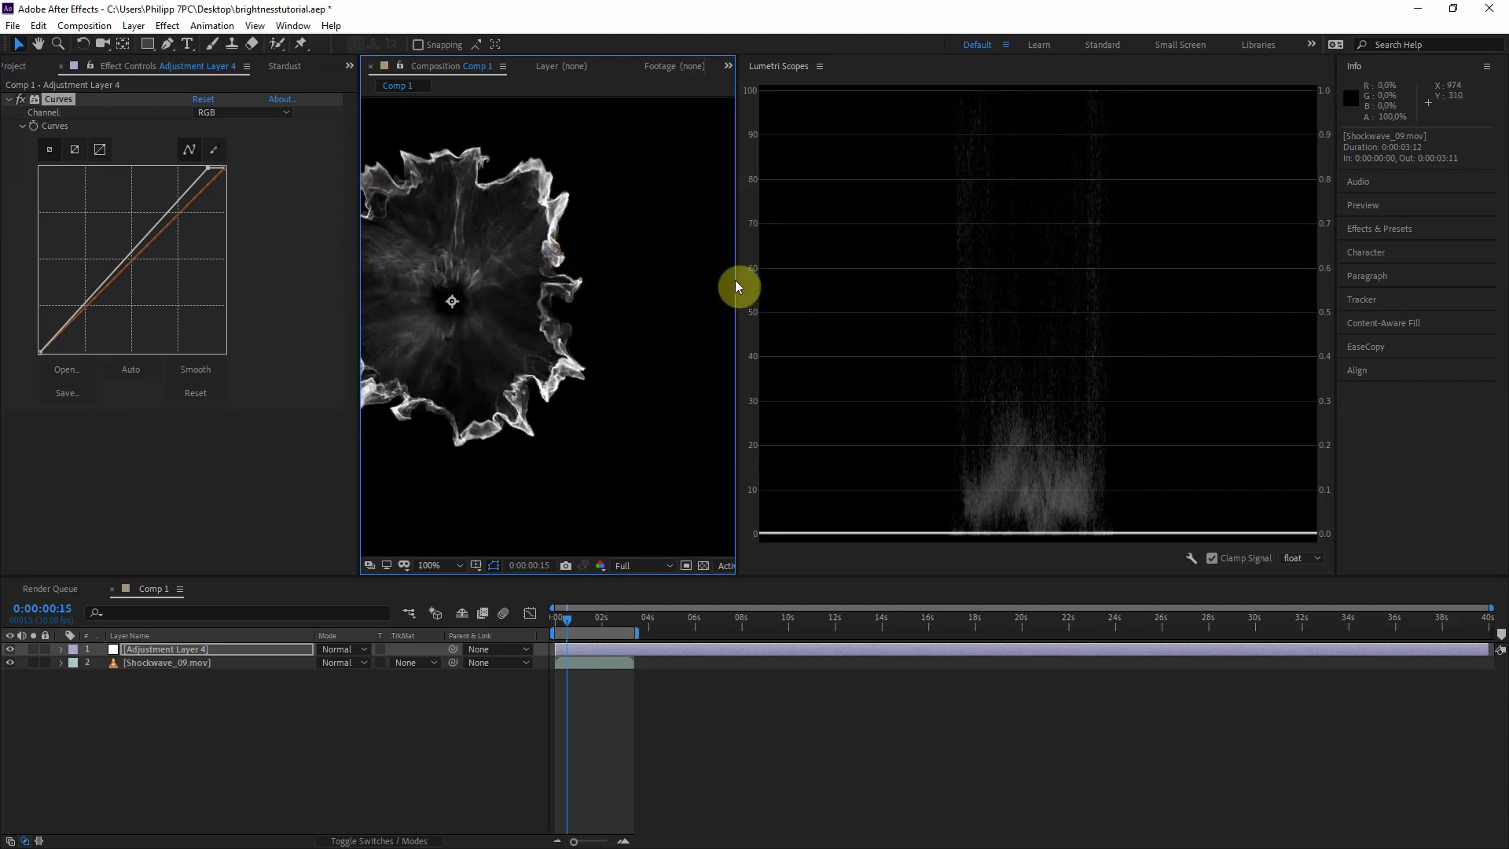
pyautogui.moveTo(734, 280); pyautogui.dragTo(1290, 297)
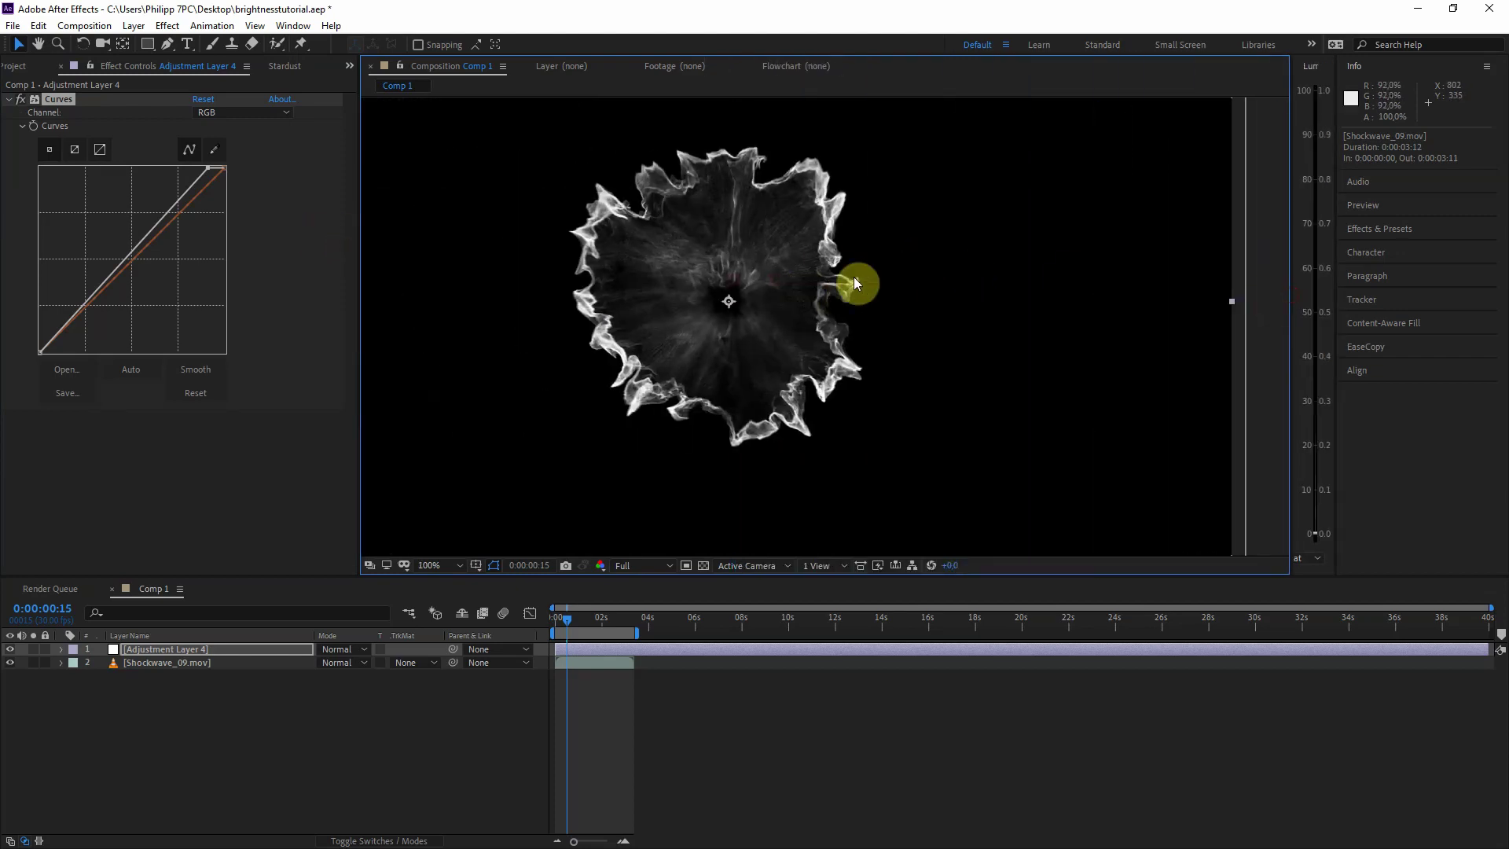
pyautogui.moveTo(154, 223); pyautogui.dragTo(138, 214)
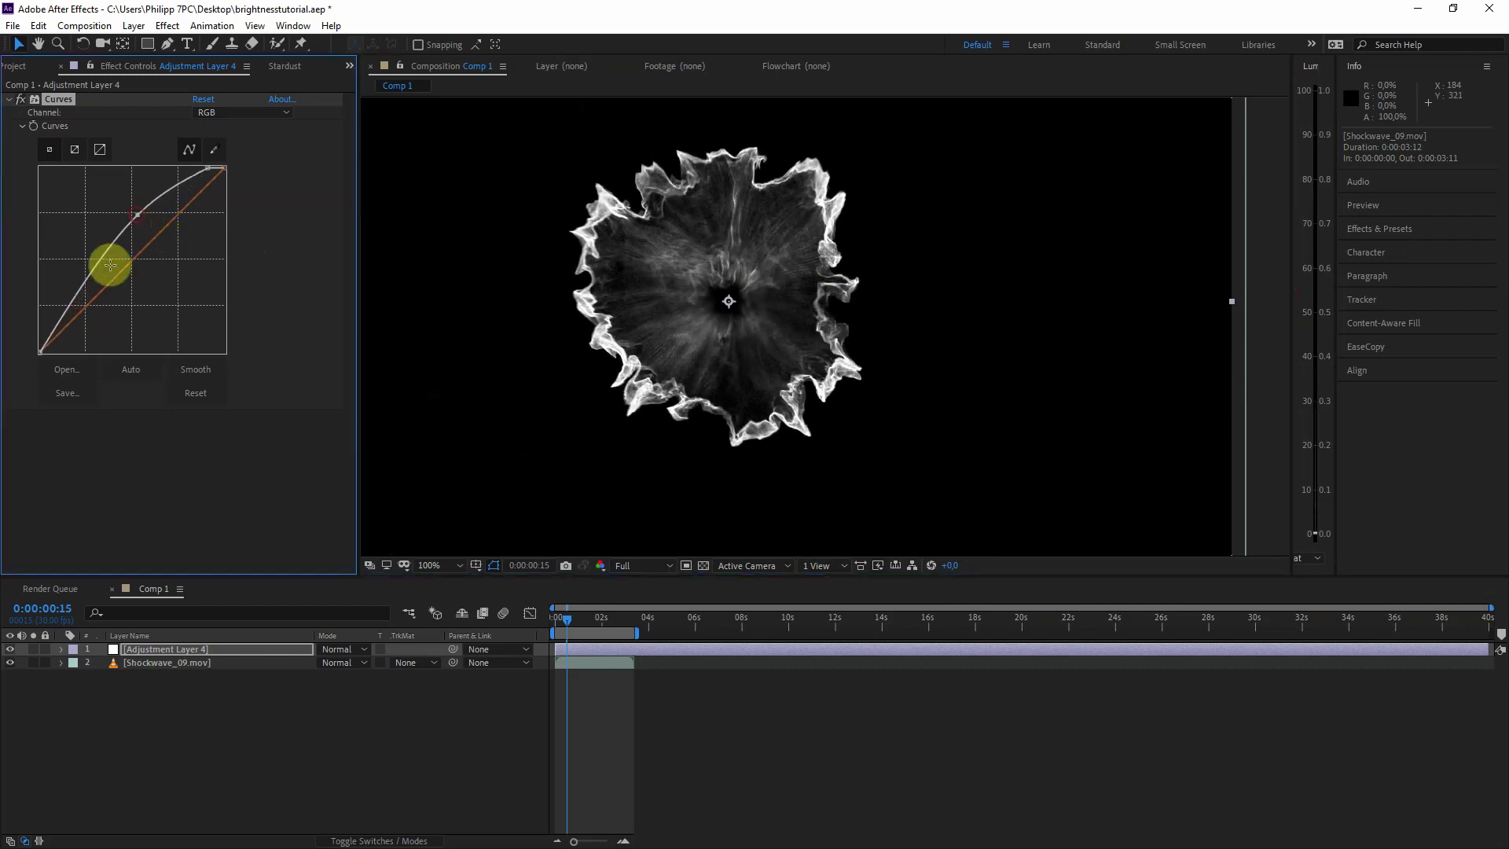
pyautogui.click(66, 318)
pyautogui.click(48, 345)
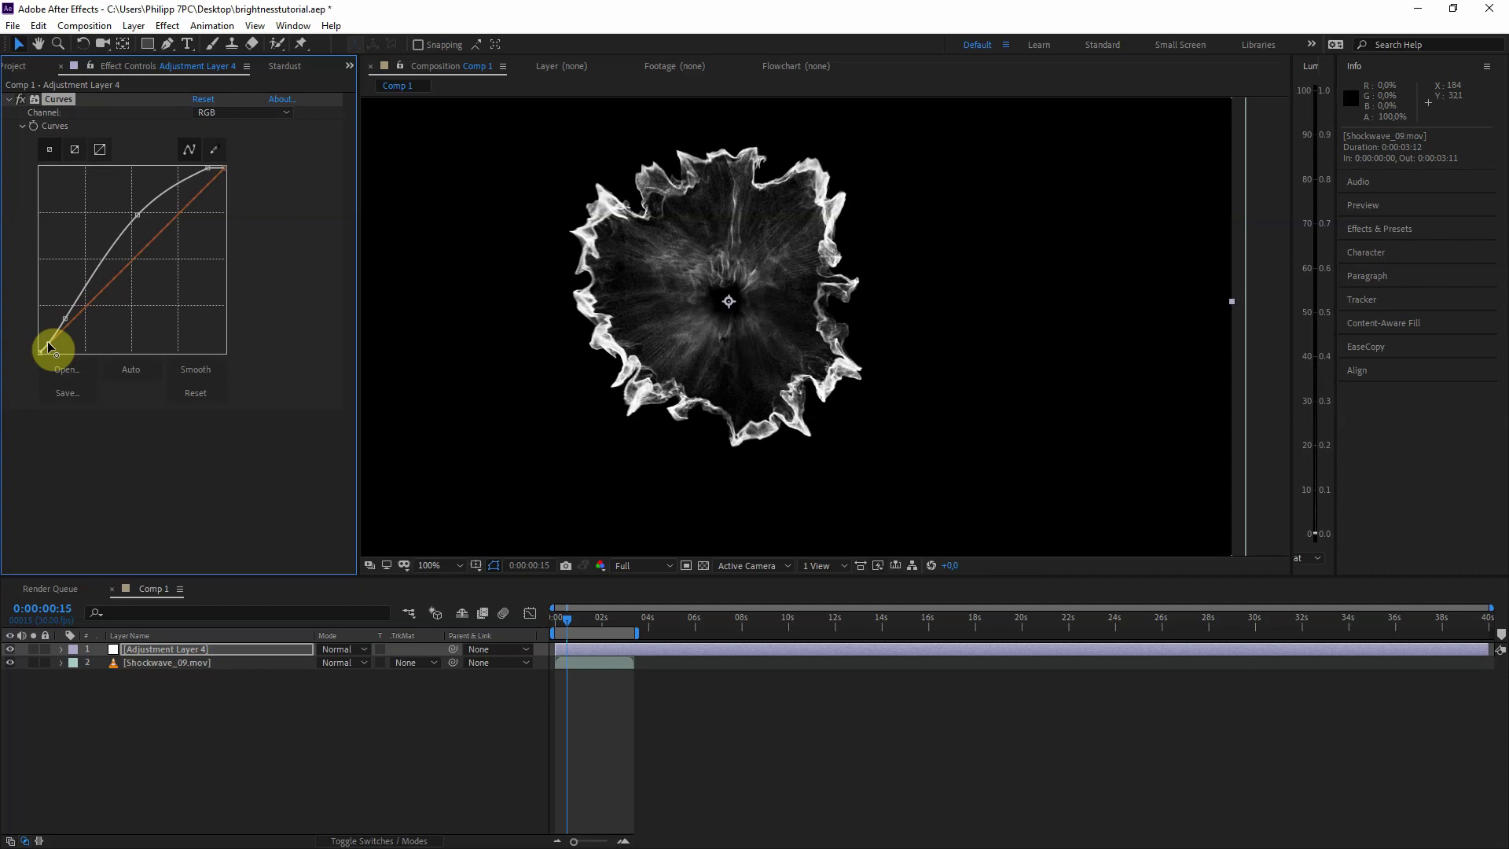
pyautogui.moveTo(49, 347); pyautogui.dragTo(64, 322)
pyautogui.click(138, 214)
pyautogui.moveTo(138, 214); pyautogui.dragTo(136, 206)
# - Compare the image with the Curves effect off and on, and examine the detail around the shockwave's centre and rim
pyautogui.click(20, 100)
pyautogui.click(20, 100)
pyautogui.click(20, 100)
pyautogui.click(19, 100)
pyautogui.click(20, 101)
pyautogui.click(19, 100)
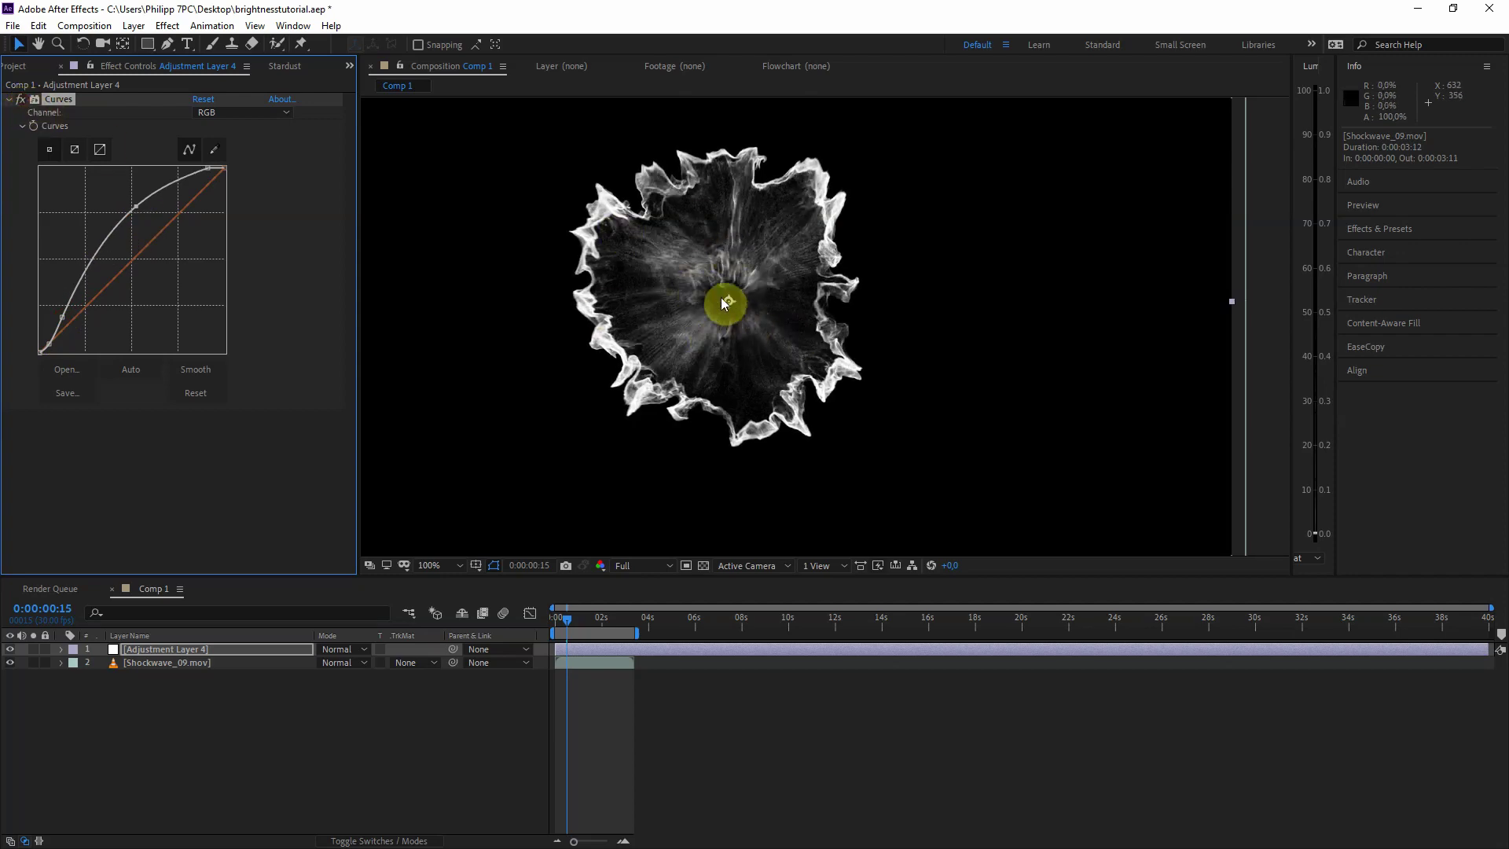
pyautogui.scroll(1, 718, 299)
pyautogui.scroll(-3, 707, 295)
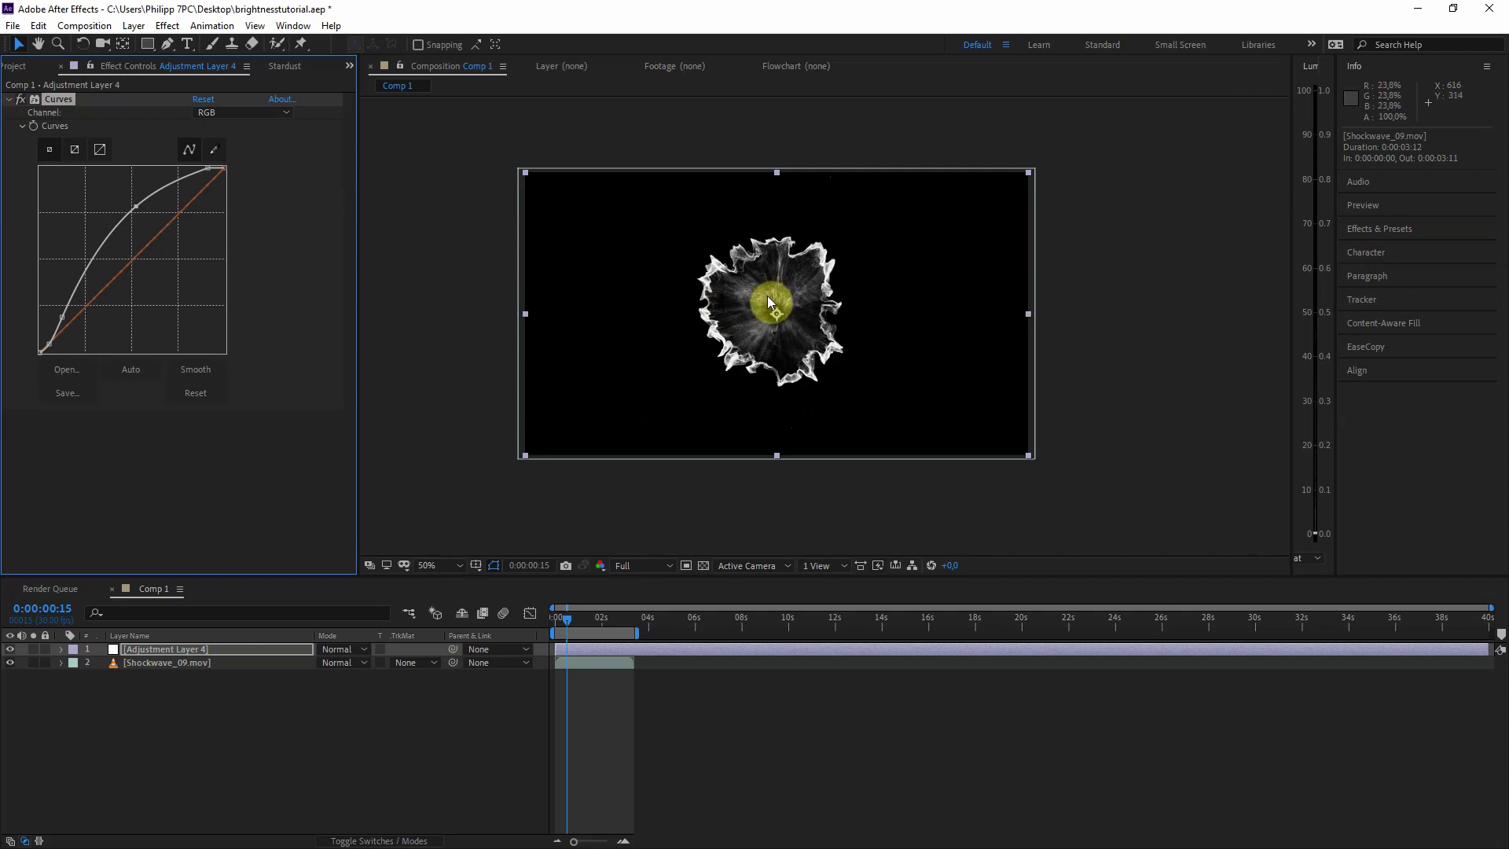
pyautogui.scroll(4, 825, 296)
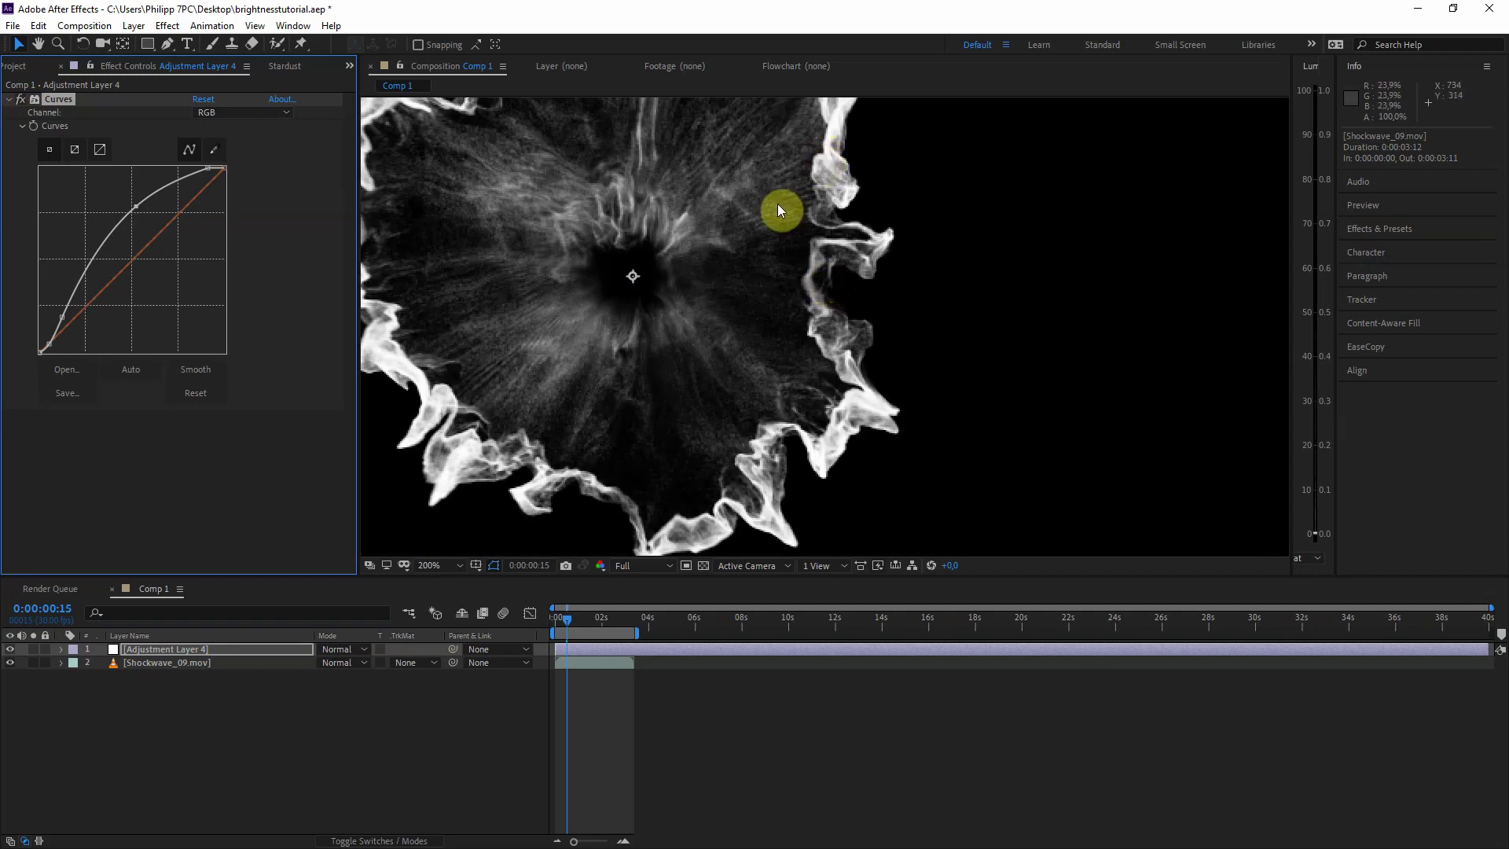
pyautogui.scroll(3, 811, 360)
pyautogui.scroll(-1, 826, 253)
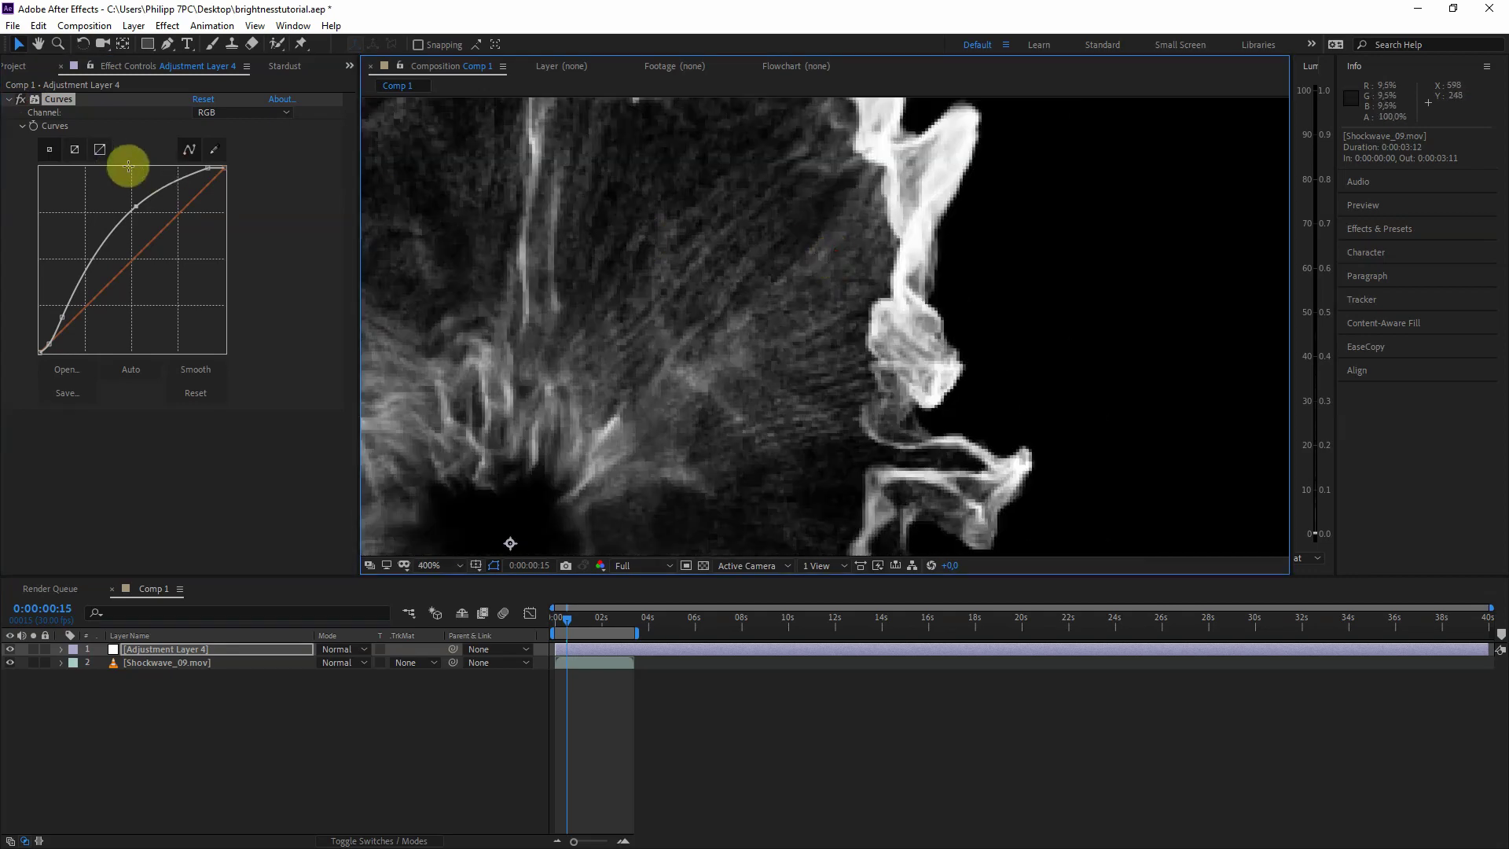
# - Pull the Curves white point much further inward along the upper edge to clip the highlights of the shockwave's rim
pyautogui.moveTo(206, 165); pyautogui.dragTo(159, 163)
pyautogui.scroll(3, 920, 238)
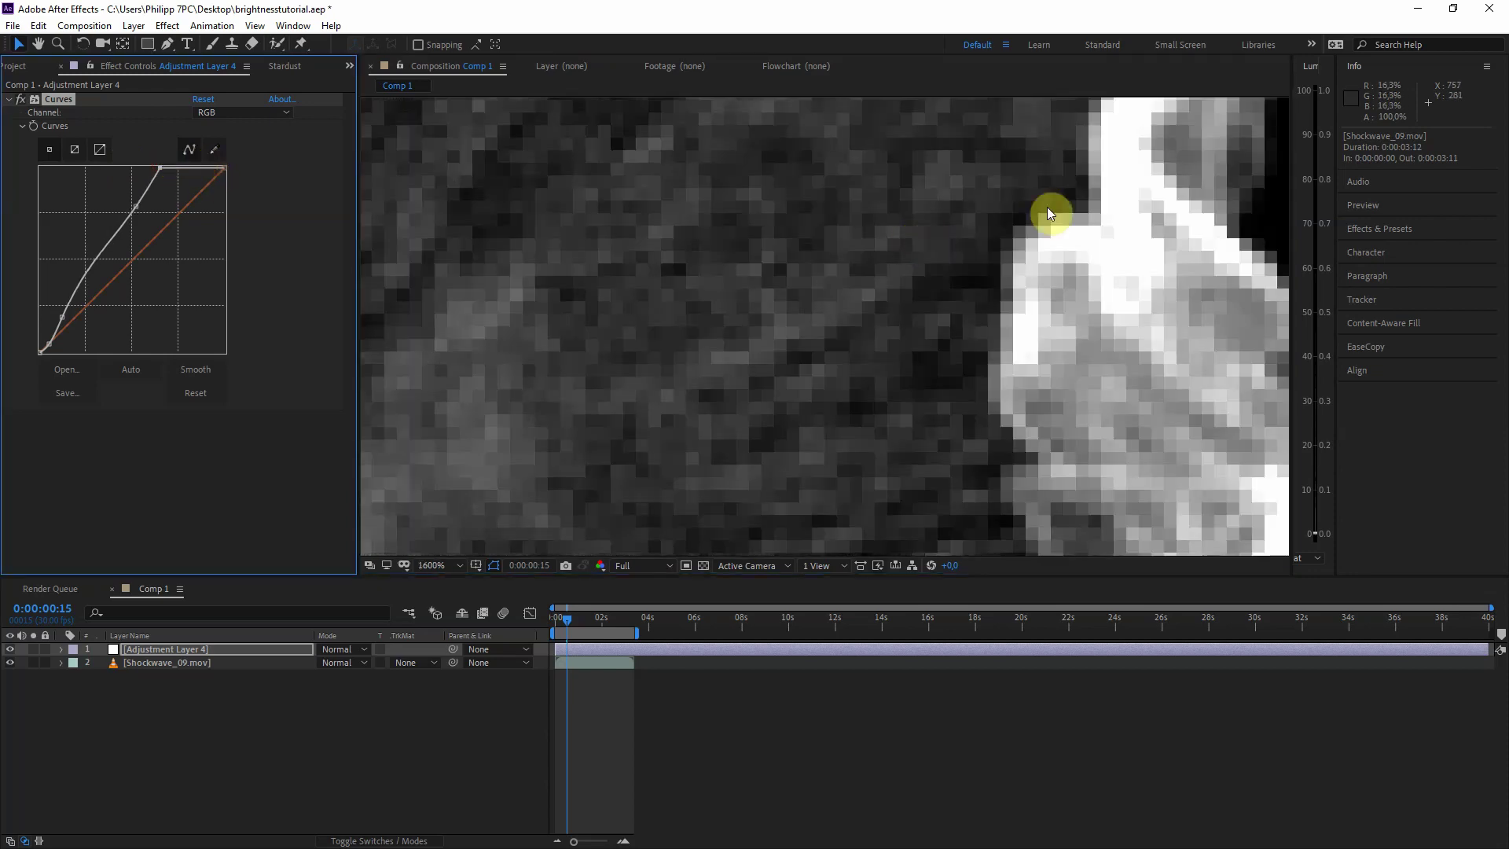
# - Reshape the shockwave's curve by moving the white point back toward the corner, raising the midtones into a smooth arc and slightly adjusting the shadow point
pyautogui.scroll(-8, 920, 252)
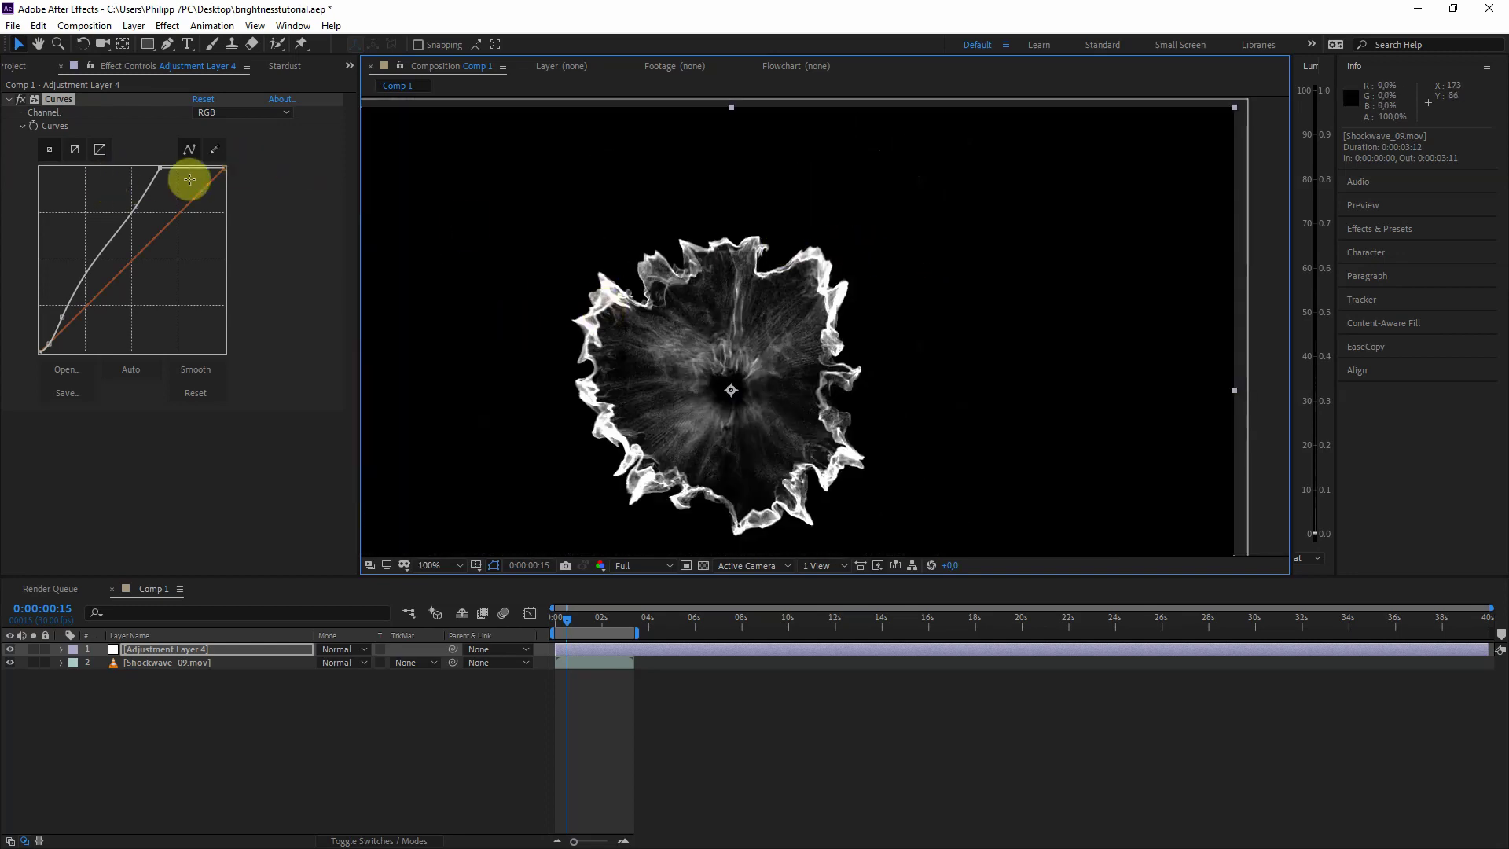
pyautogui.click(164, 169)
pyautogui.moveTo(164, 169); pyautogui.dragTo(130, 206)
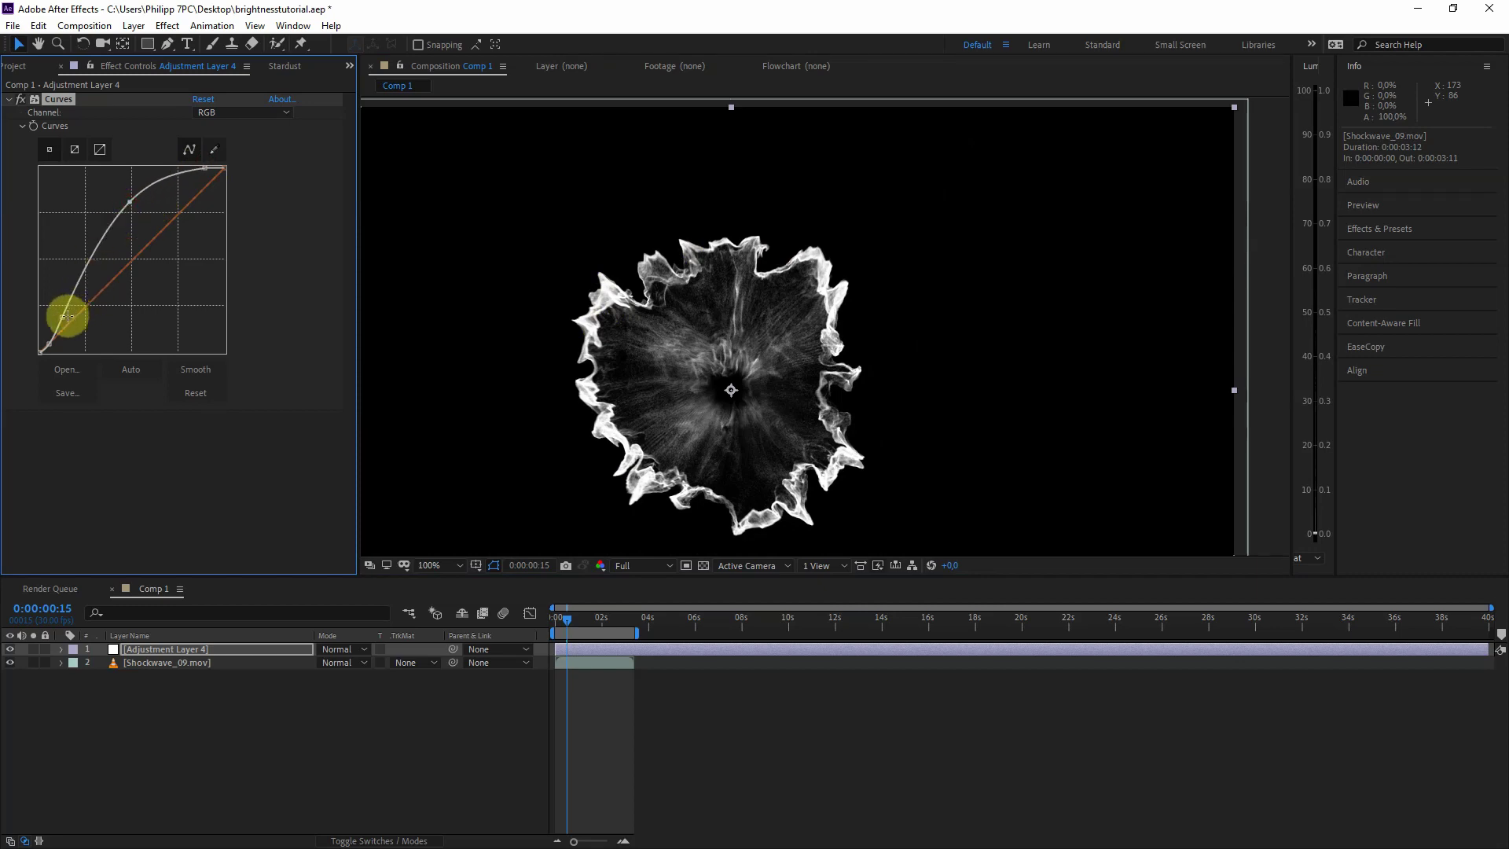
pyautogui.moveTo(62, 316); pyautogui.dragTo(66, 316)
pyautogui.moveTo(675, 341); pyautogui.dragTo(742, 278)
pyautogui.scroll(-1, 737, 295)
# - Inspect the portrait clip's eye up close, add an adjustment layer above the clip and apply the Curves effect to it
pyautogui.scroll(1, 733, 291)
pyautogui.scroll(1, 735, 293)
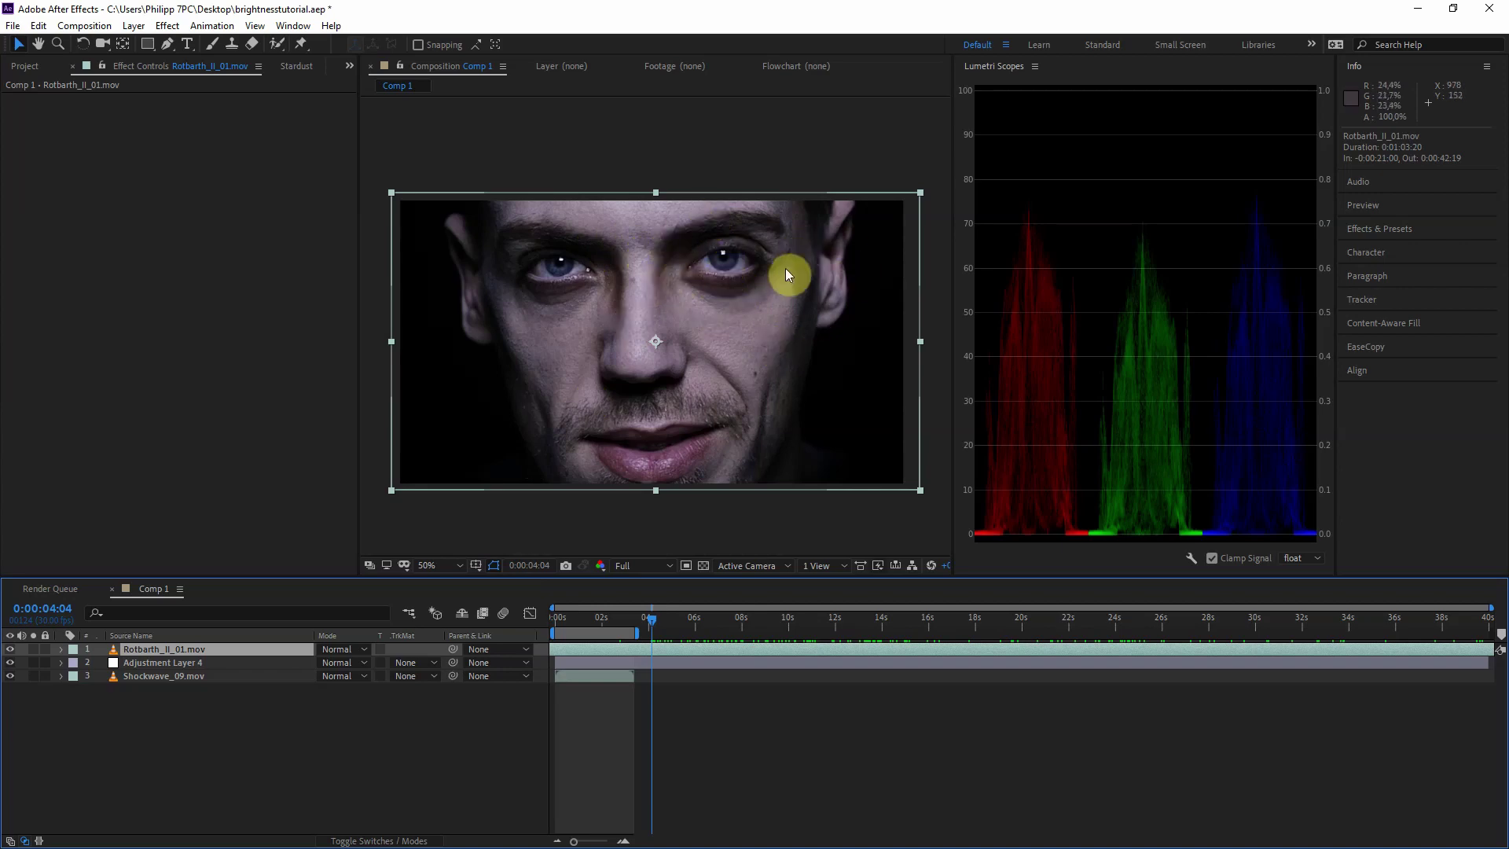
pyautogui.scroll(3, 818, 362)
pyautogui.scroll(-1, 817, 360)
pyautogui.moveTo(834, 311); pyautogui.dragTo(545, 448)
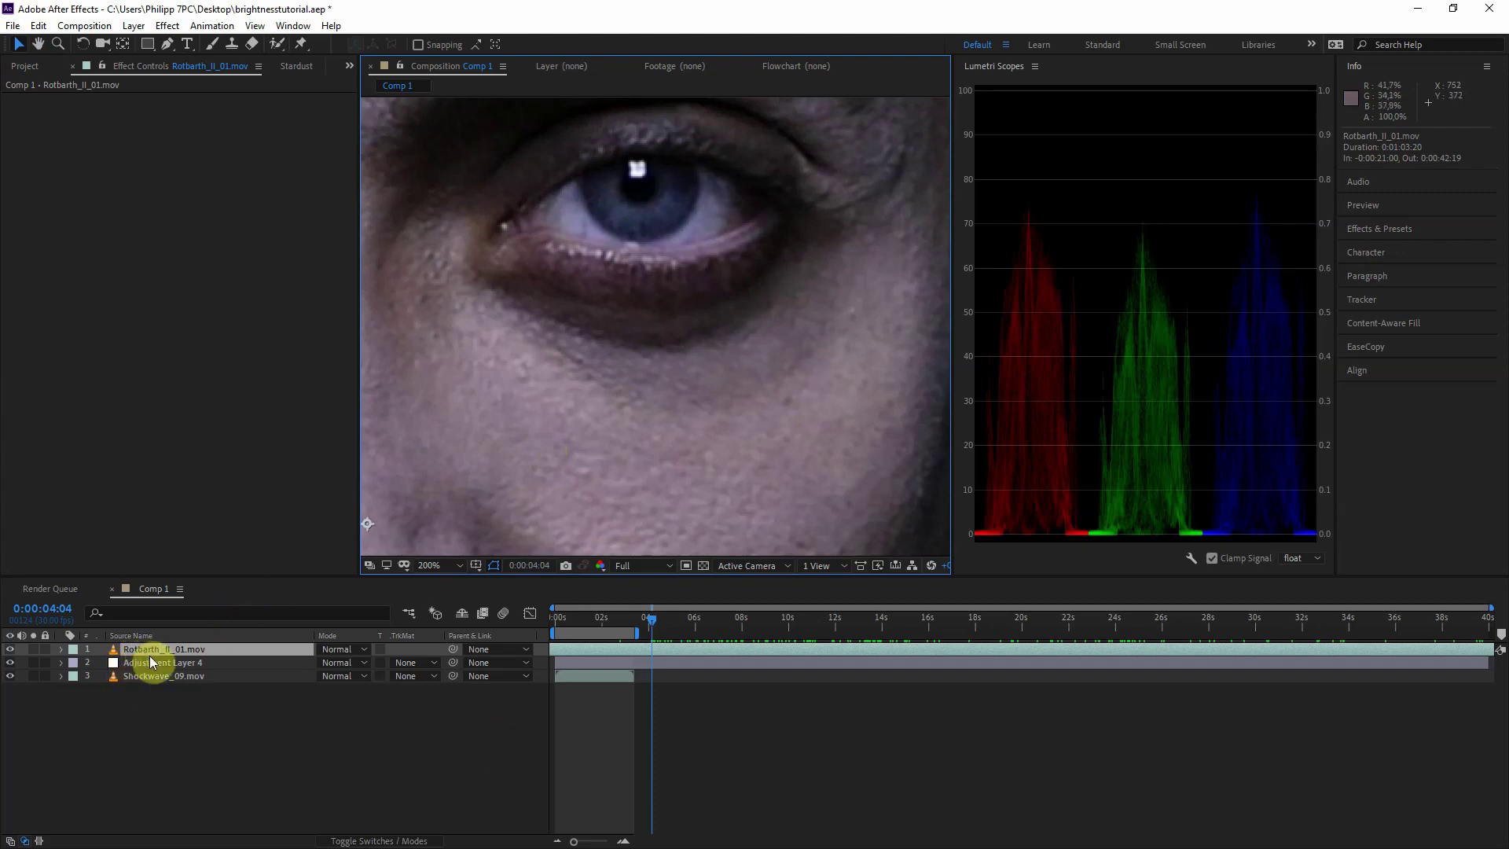
pyautogui.hotkey('ctrl', 'alt', 'y')
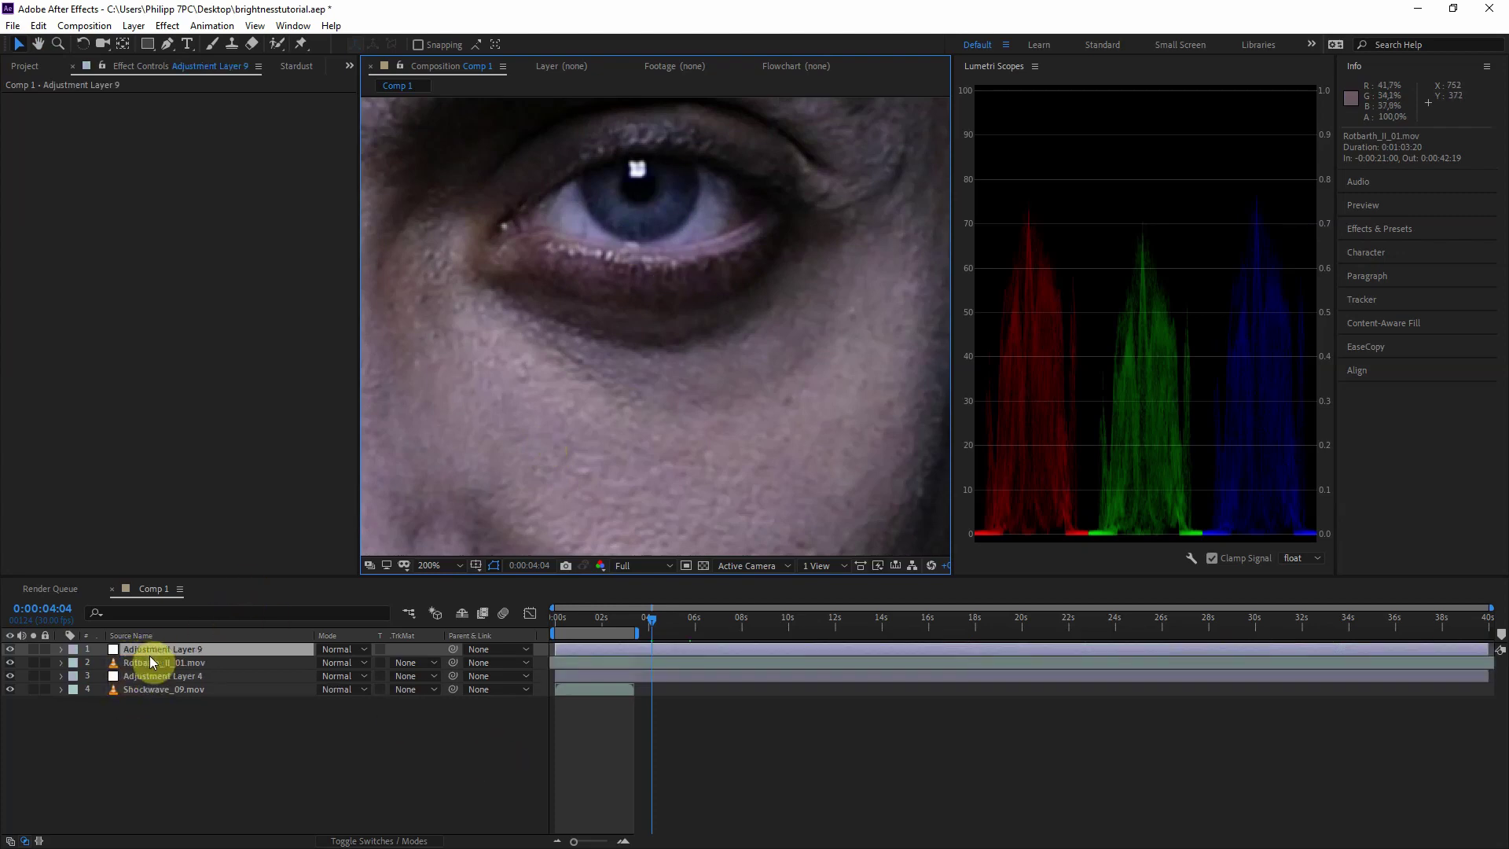
pyautogui.hotkey('ctrl', 'space')
pyautogui.write('curv')
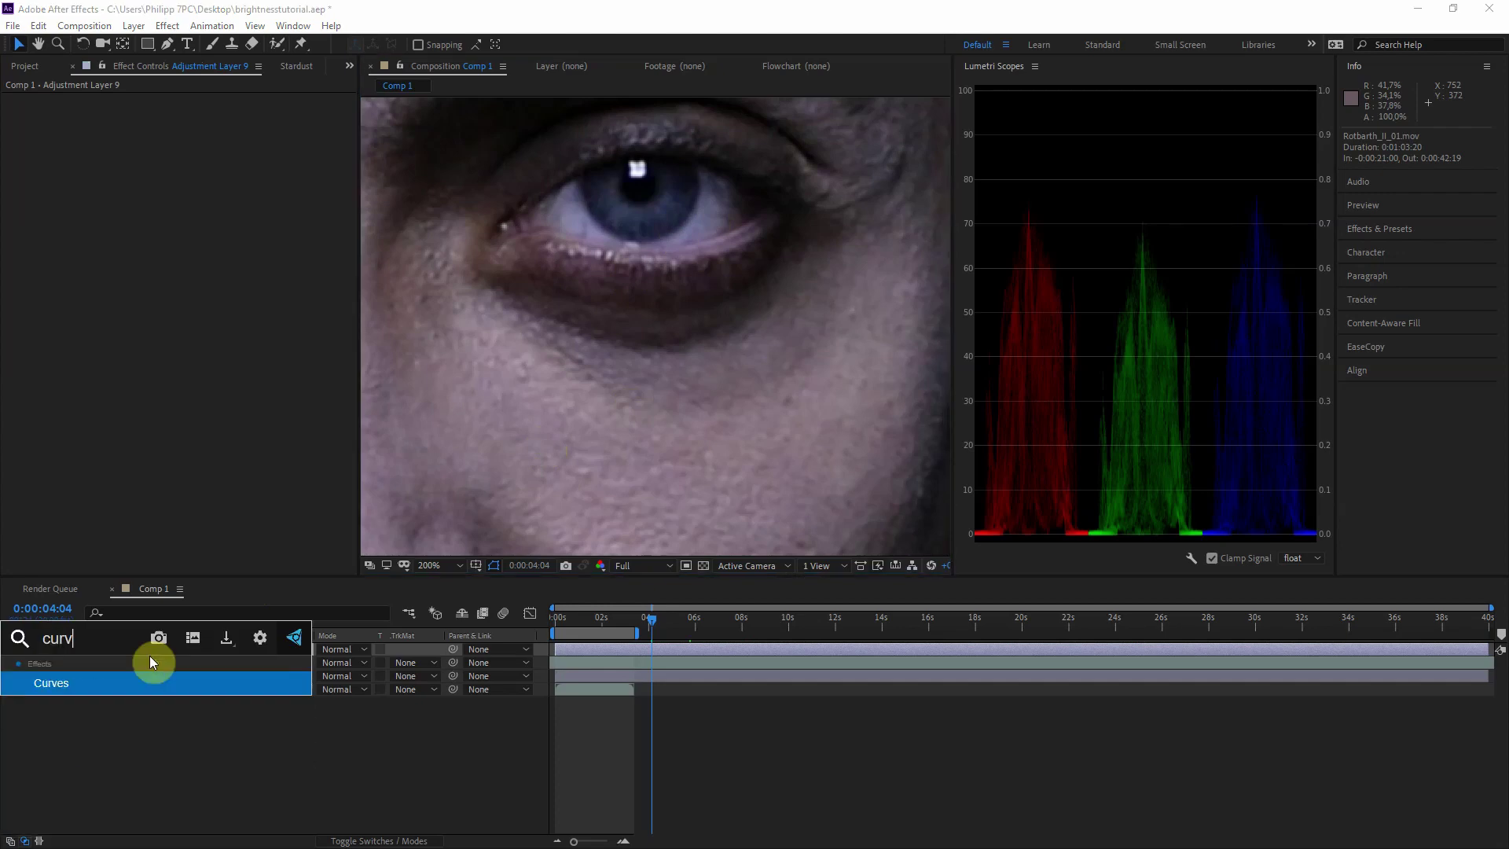
pyautogui.press('Return')
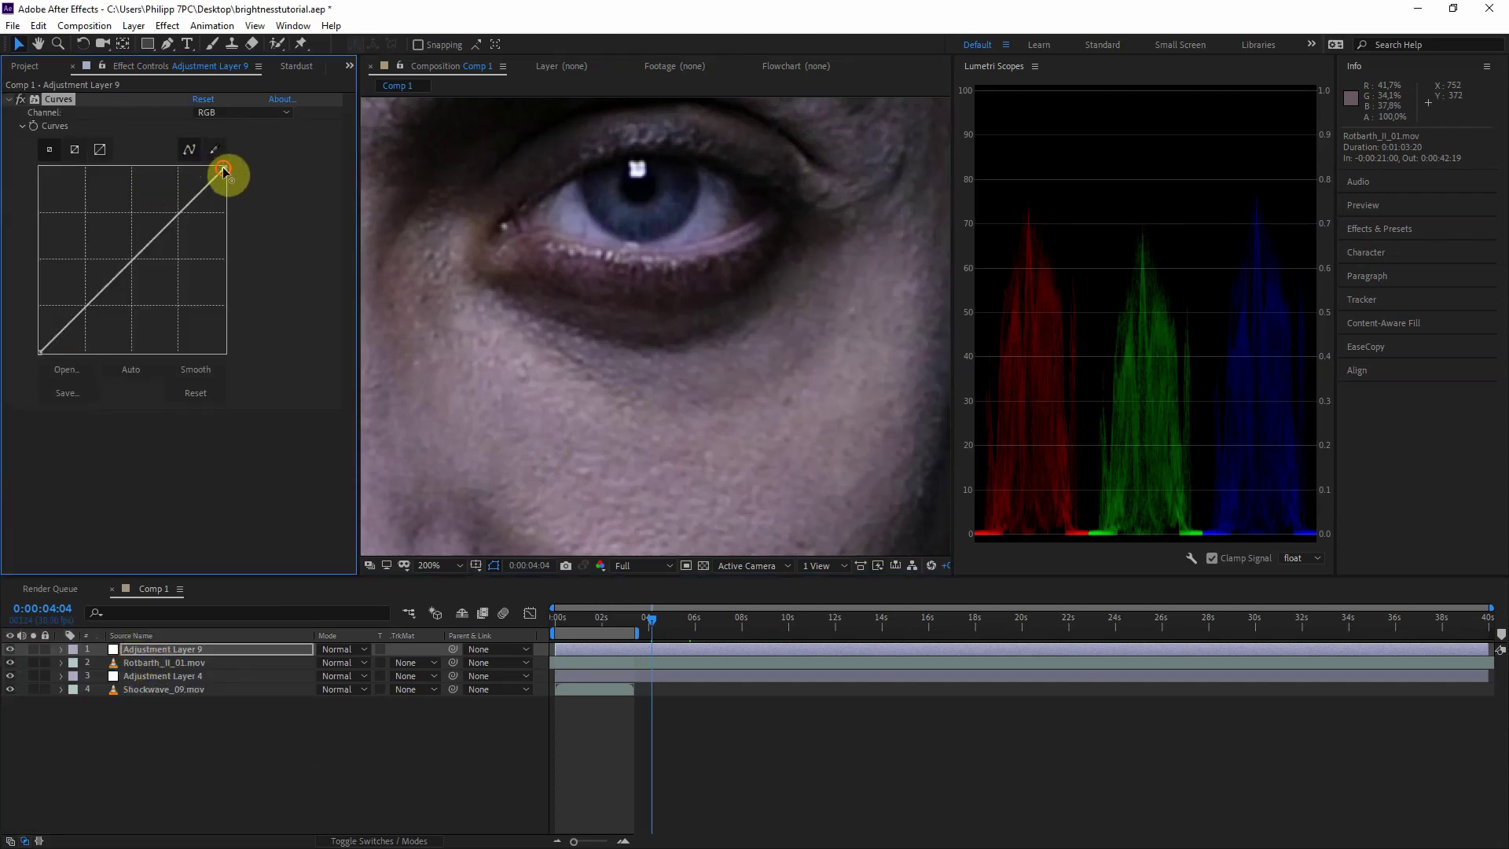
# - Try pulling the Curves white point inward until the waveform peaks reach about 100, hold down the lower midtones and examine the face
pyautogui.moveTo(223, 166); pyautogui.dragTo(173, 156)
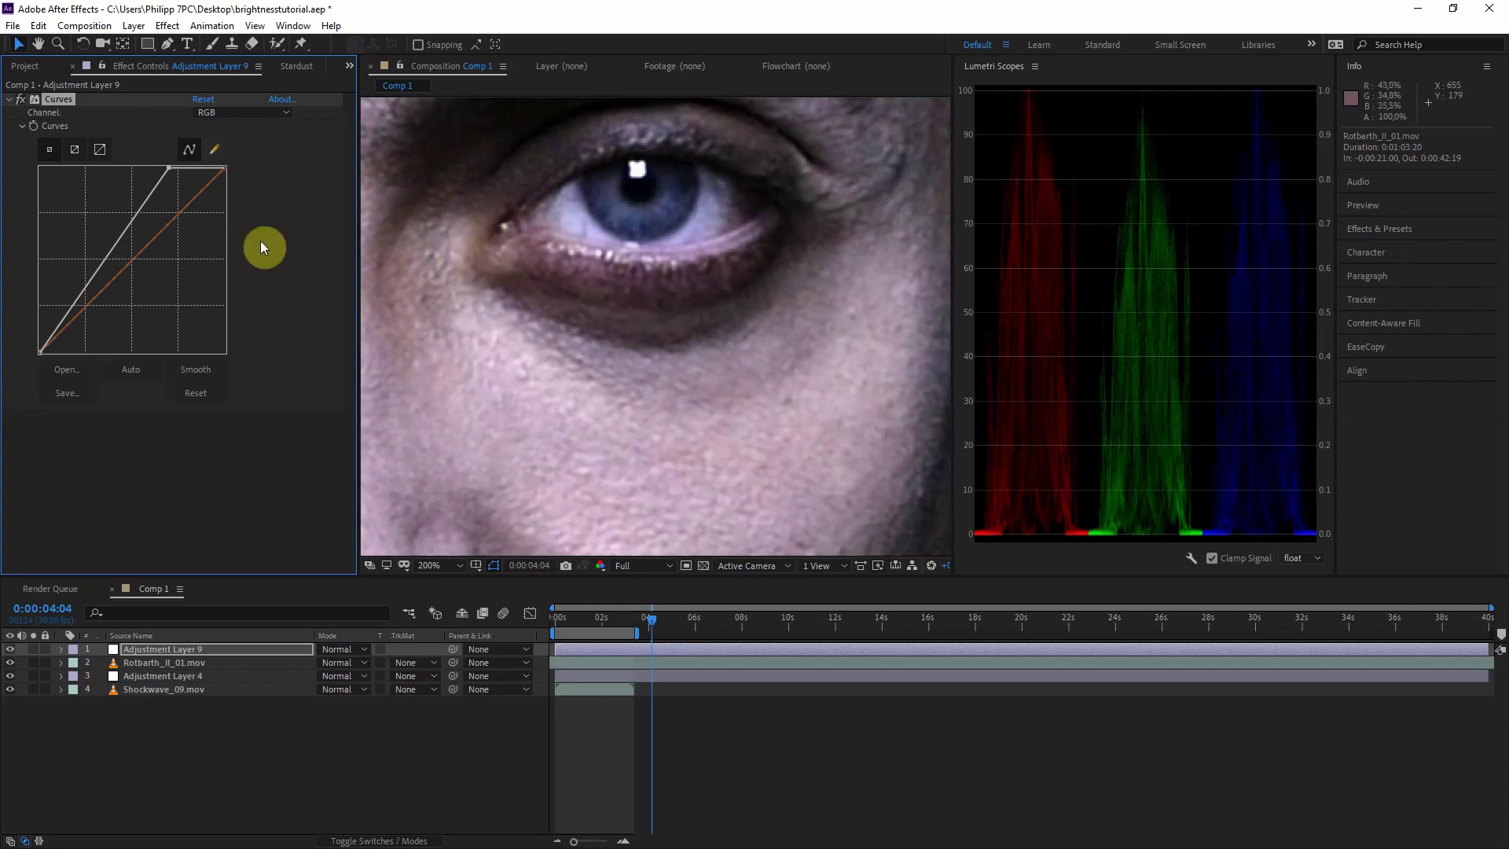
pyautogui.moveTo(89, 275); pyautogui.dragTo(105, 269)
pyautogui.scroll(-6, 662, 370)
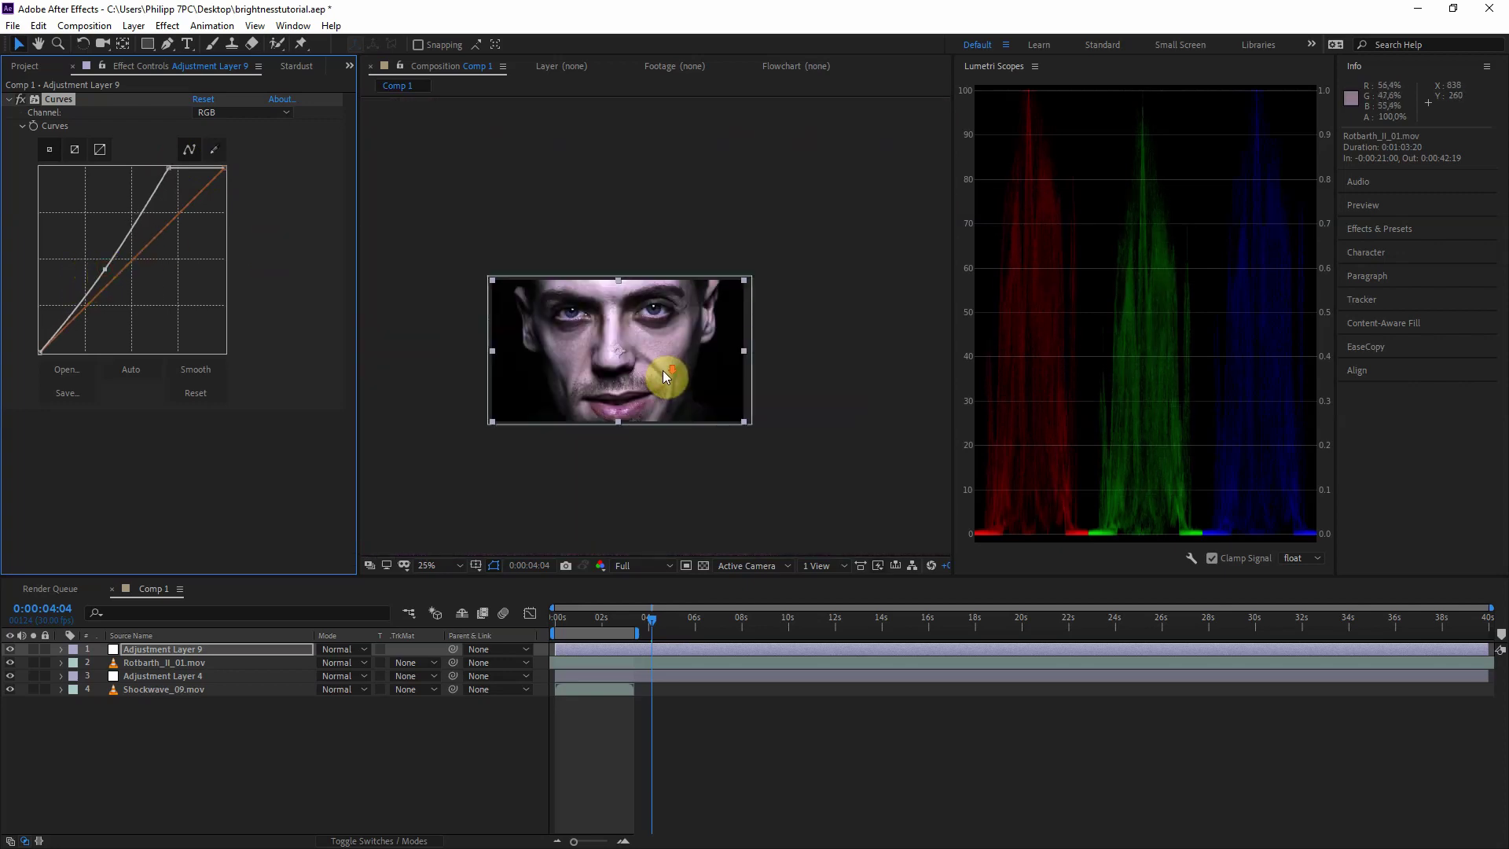
pyautogui.scroll(4, 543, 311)
pyautogui.moveTo(535, 308); pyautogui.dragTo(841, 315)
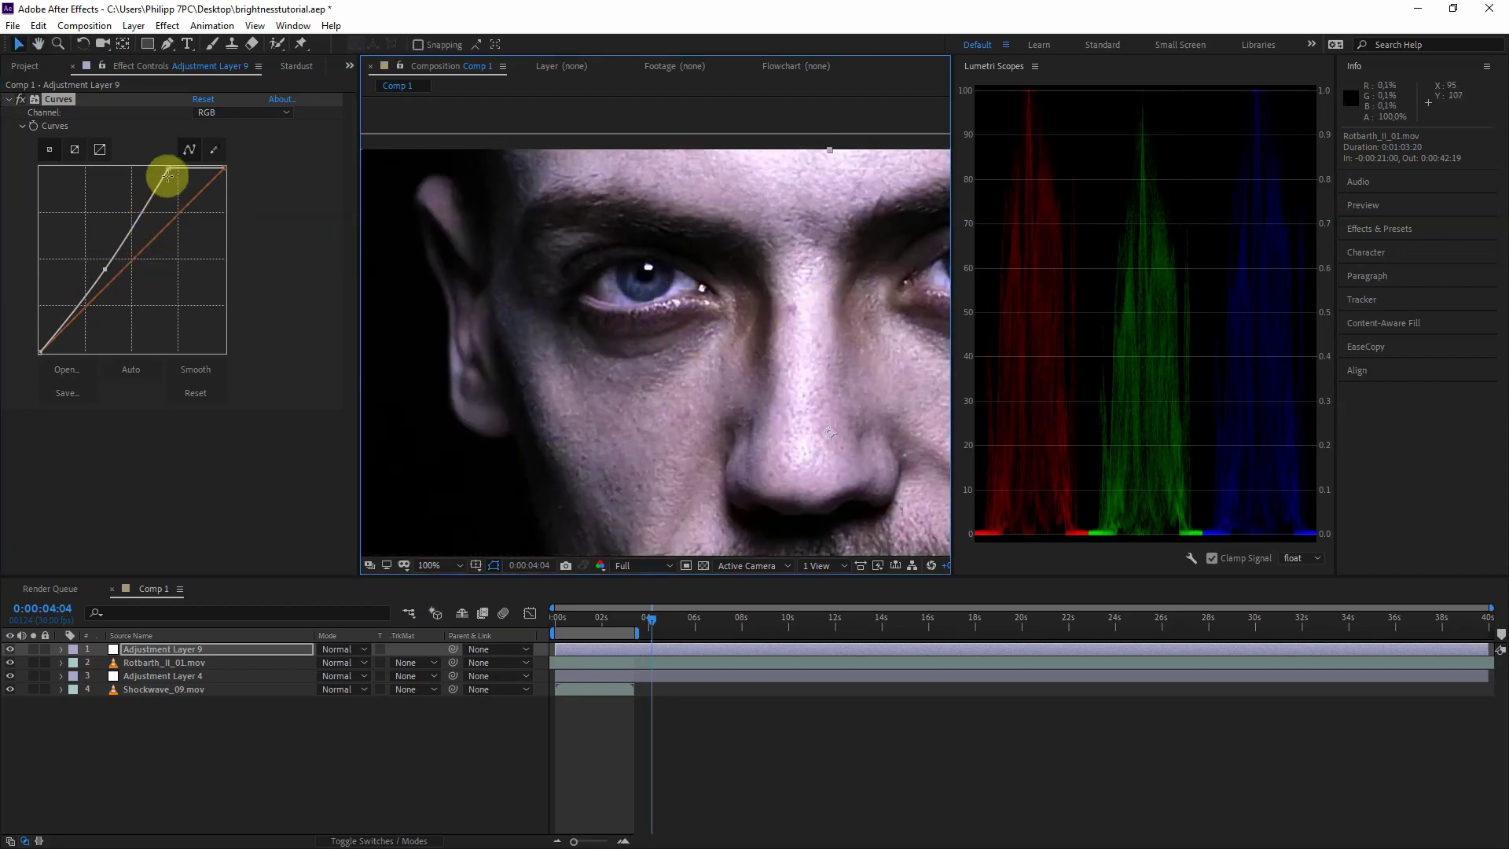
pyautogui.scroll(-2, 728, 296)
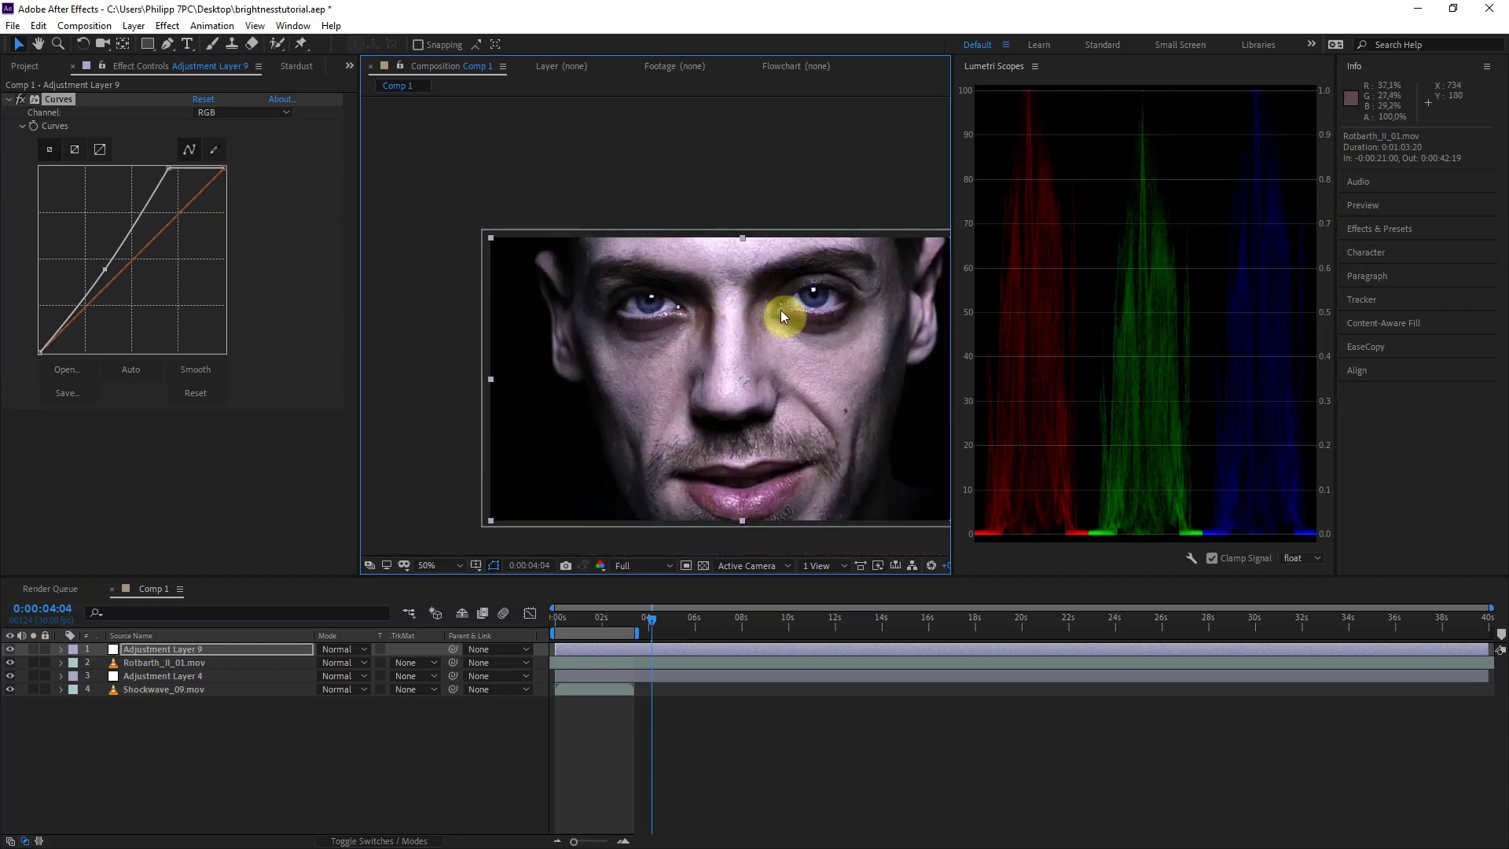
pyautogui.moveTo(782, 313); pyautogui.dragTo(700, 252)
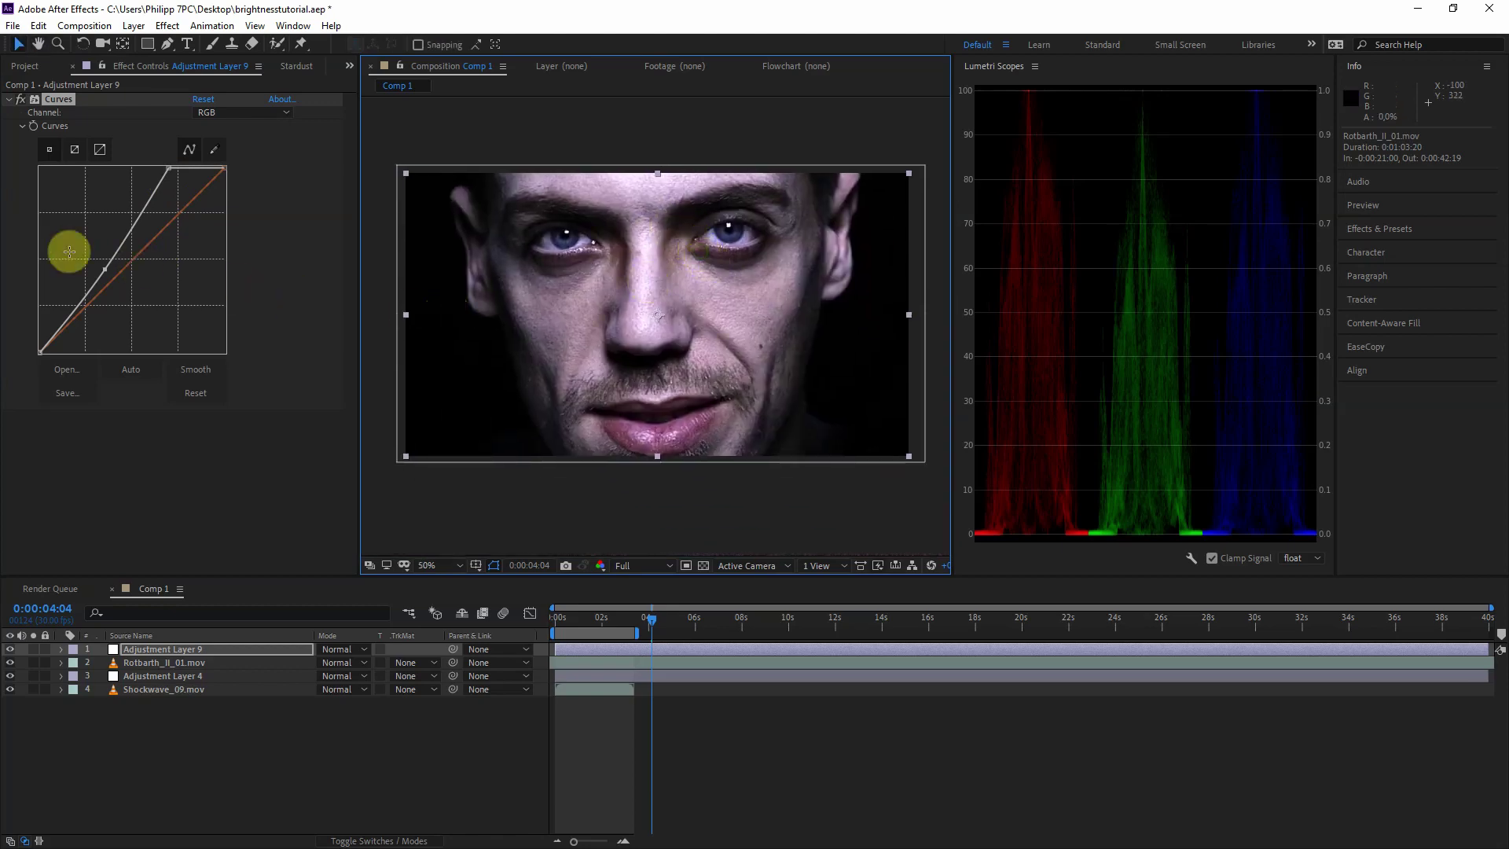
# - Try extreme curves on the portrait, crushing the shadows along the graph's lower edge, shifting the white point, and clipping the midtones to white
pyautogui.click(114, 285)
pyautogui.moveTo(114, 288); pyautogui.dragTo(131, 352)
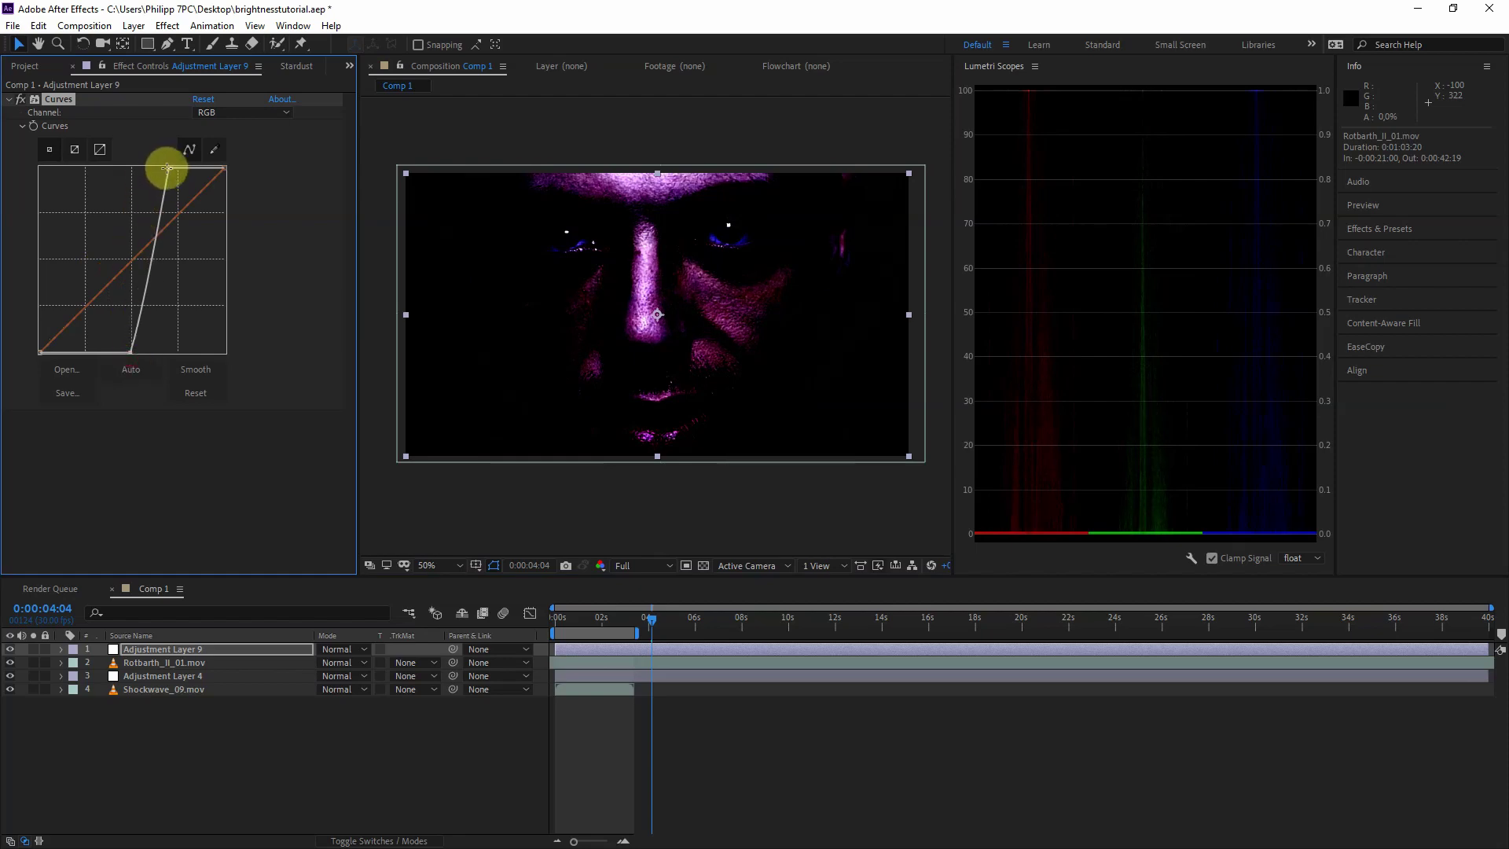
pyautogui.moveTo(168, 164)
pyautogui.mouseDown()
pyautogui.moveTo(261, 163)
pyautogui.moveTo(193, 165)
pyautogui.mouseUp()
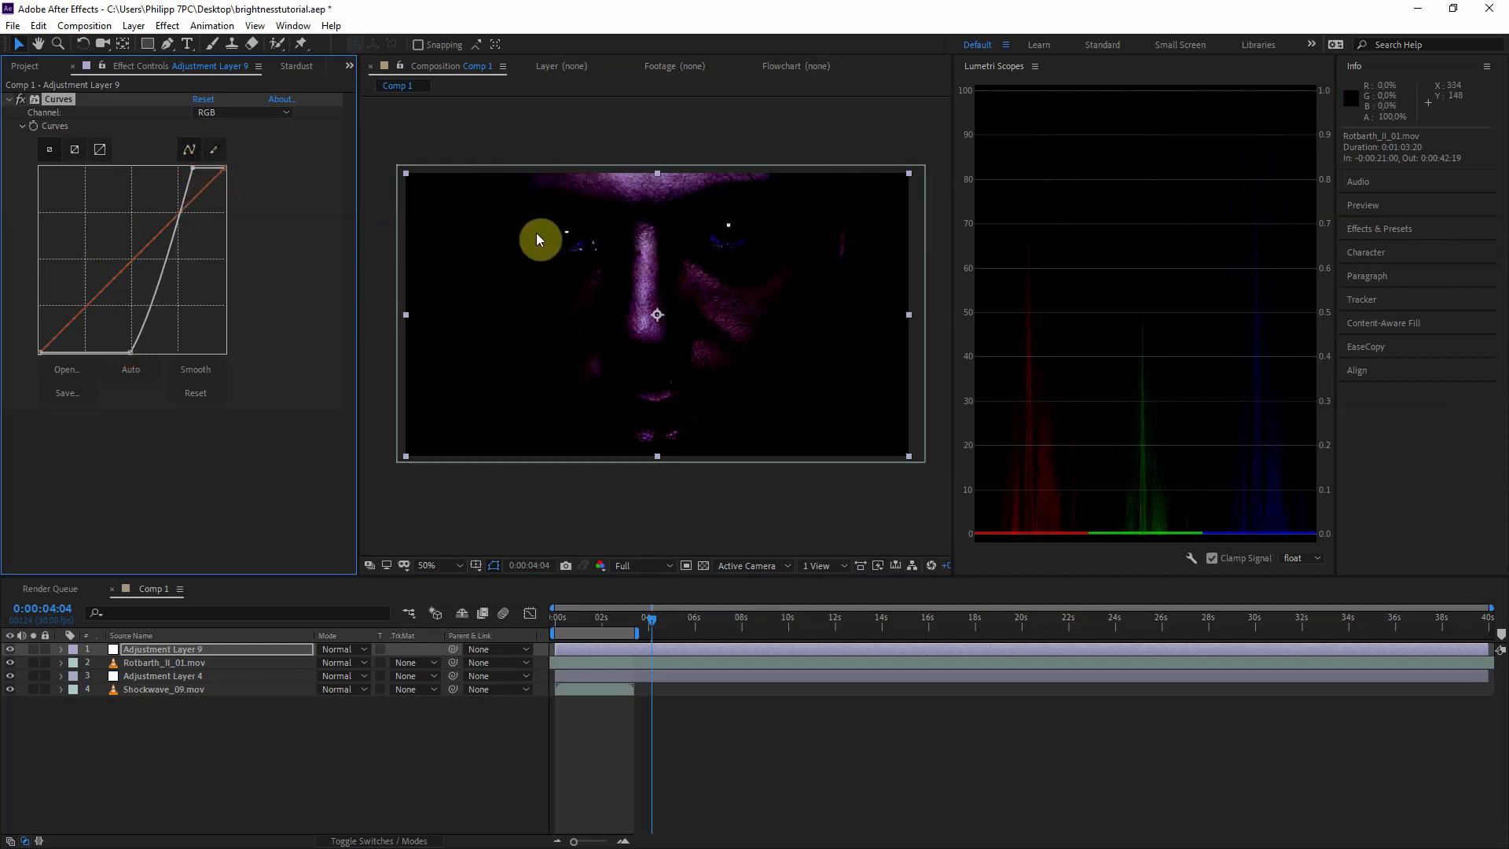
pyautogui.moveTo(132, 350); pyautogui.dragTo(160, 352)
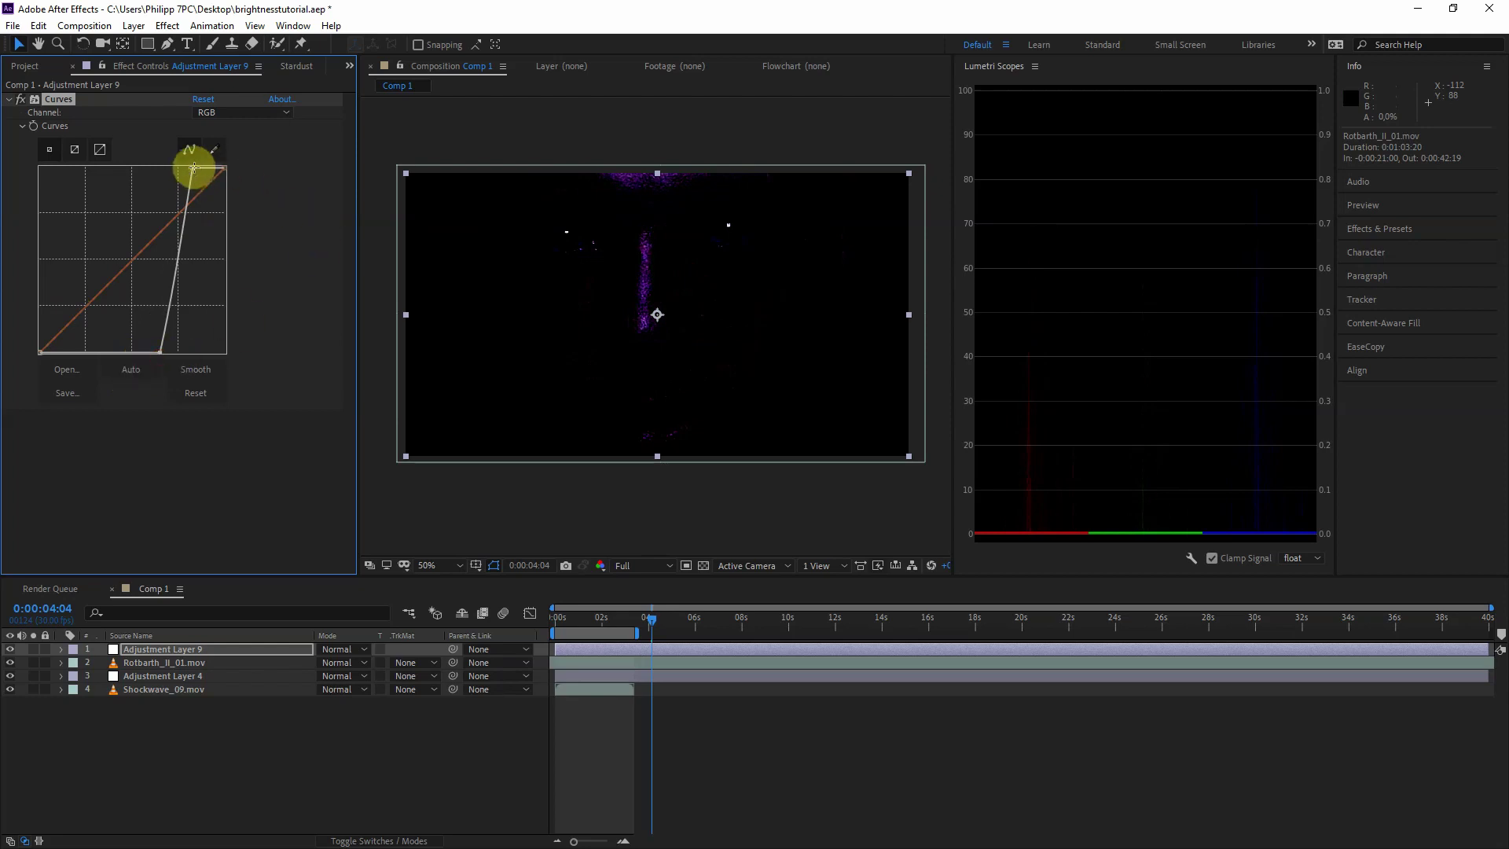
pyautogui.moveTo(193, 167)
pyautogui.mouseDown()
pyautogui.moveTo(209, 168)
pyautogui.moveTo(190, 164)
pyautogui.mouseUp()
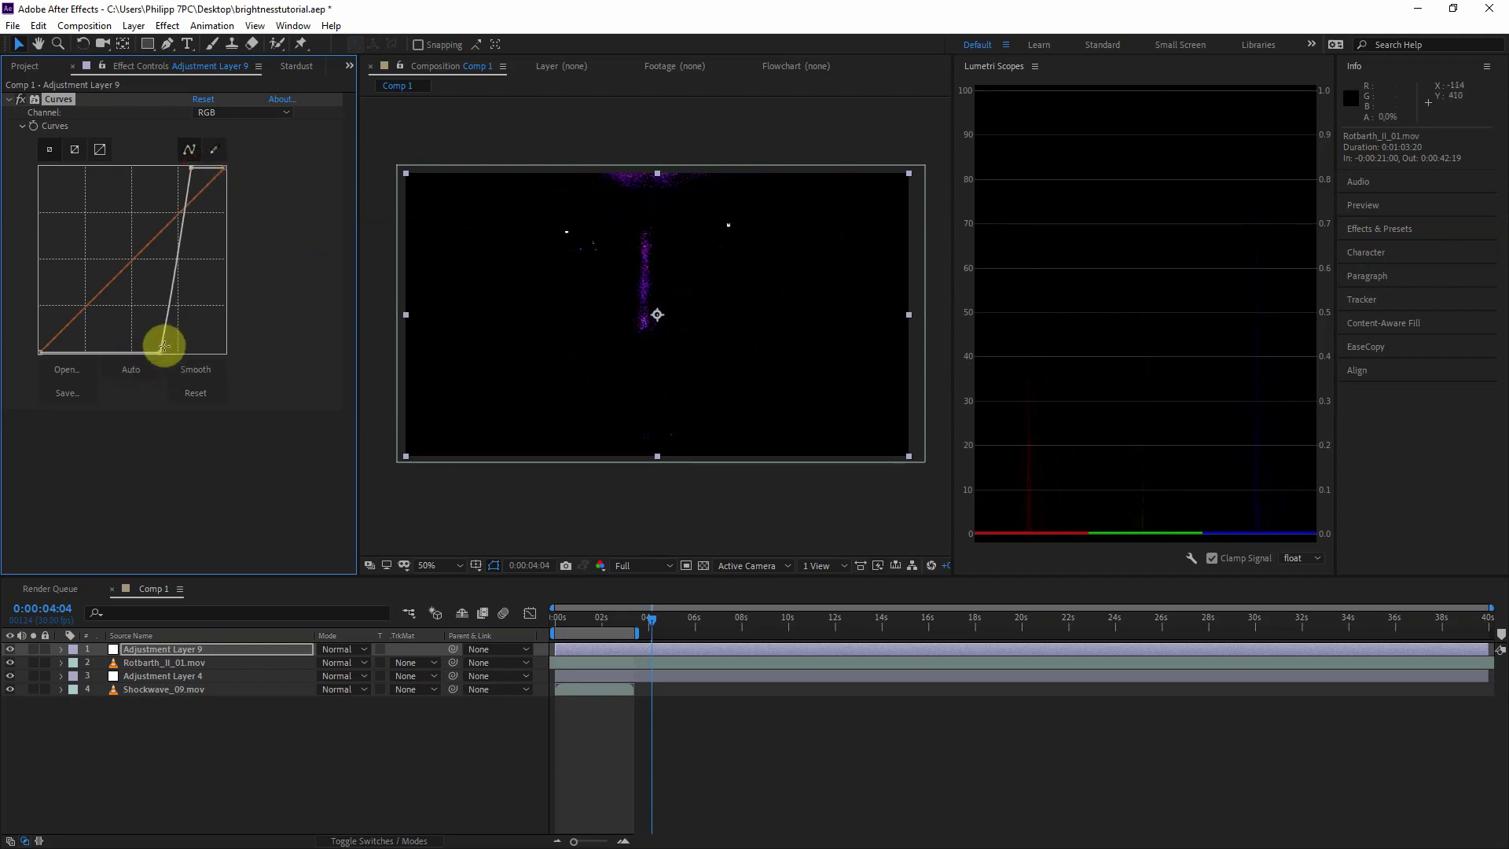
pyautogui.moveTo(160, 351); pyautogui.dragTo(116, 360)
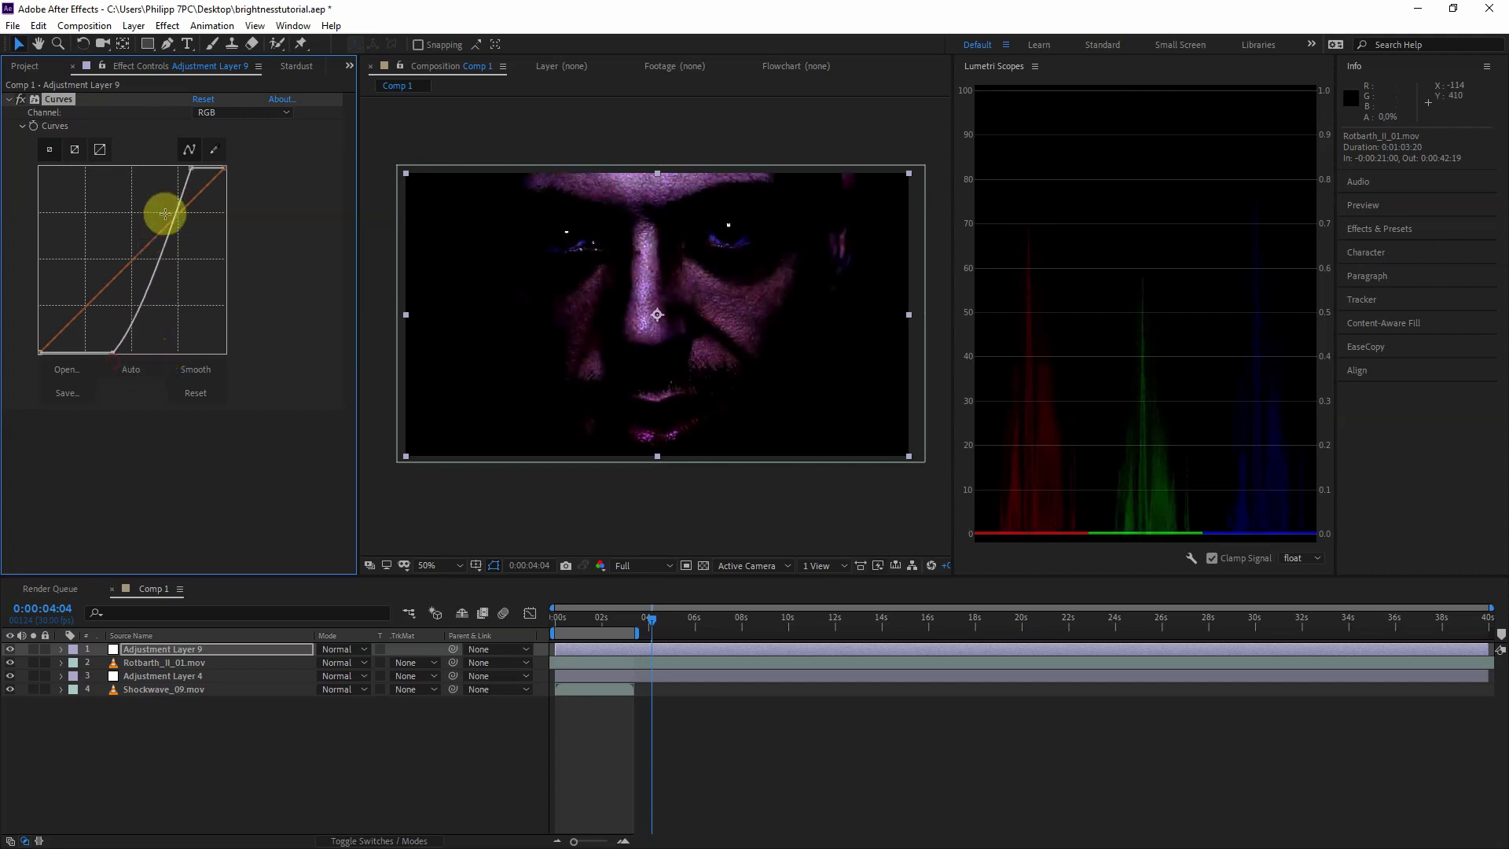
pyautogui.moveTo(191, 173); pyautogui.dragTo(158, 169)
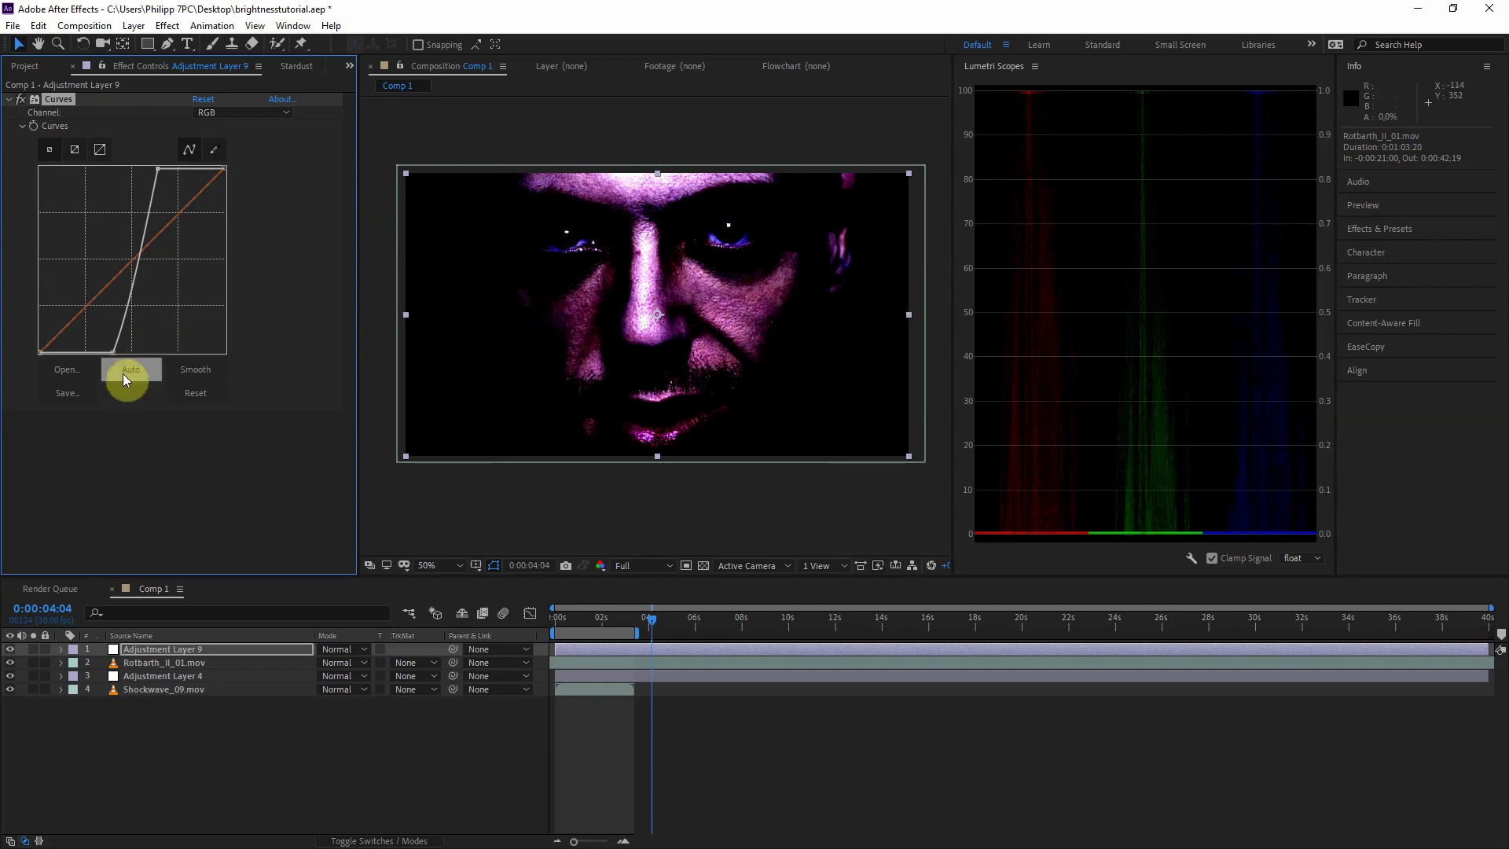
pyautogui.moveTo(113, 351); pyautogui.dragTo(78, 148)
pyautogui.moveTo(41, 351); pyautogui.dragTo(47, 353)
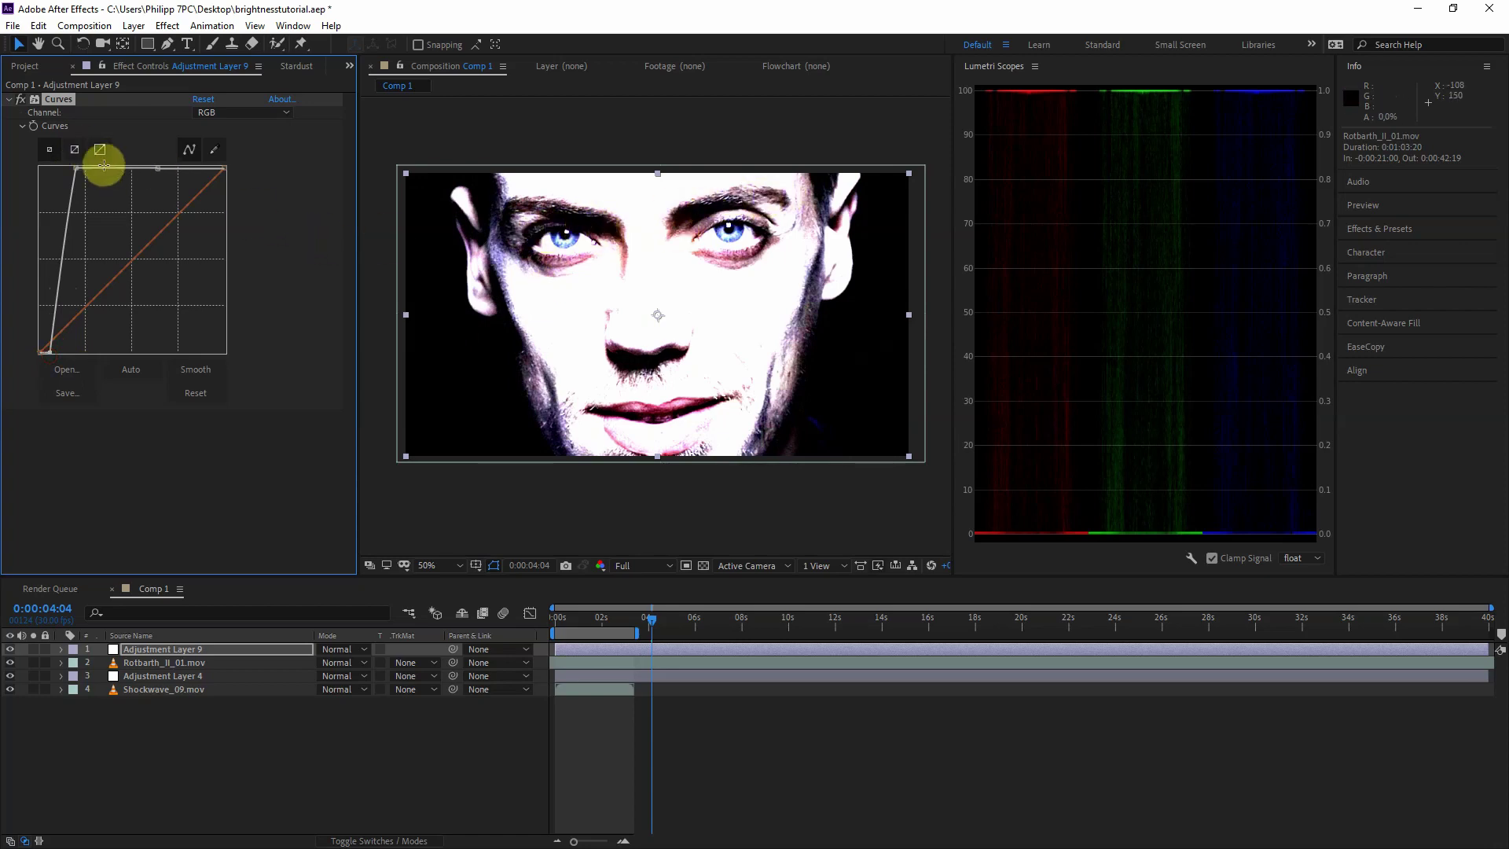
# - Delete the distorted Curves effect from the portrait's adjustment layer and apply a fresh Curves effect
pyautogui.click(61, 98)
pyautogui.press('Delete')
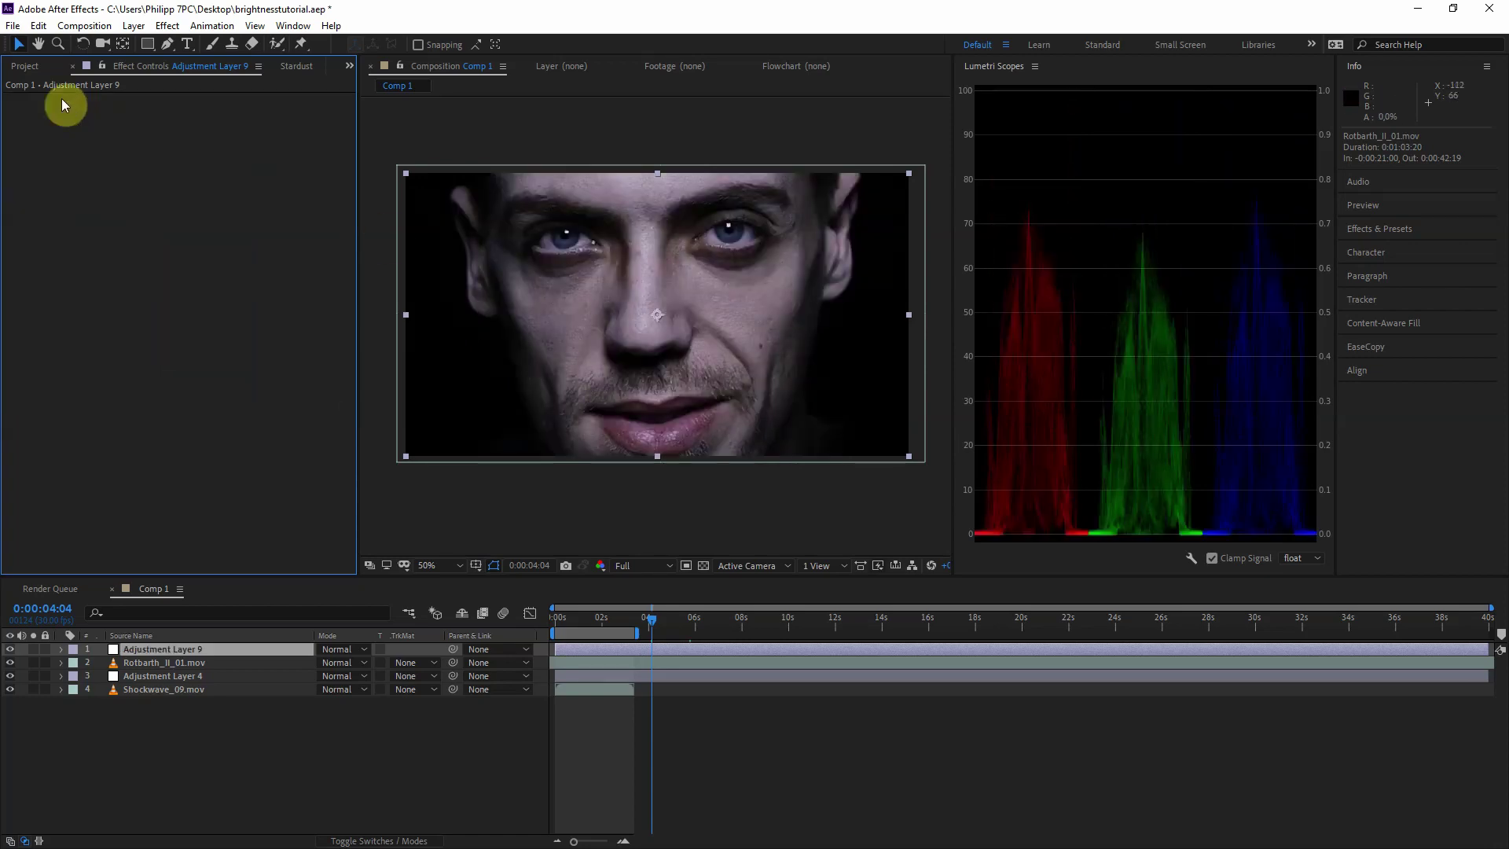
pyautogui.hotkey('ctrl', 'space')
pyautogui.write('curv')
pyautogui.press('Return')
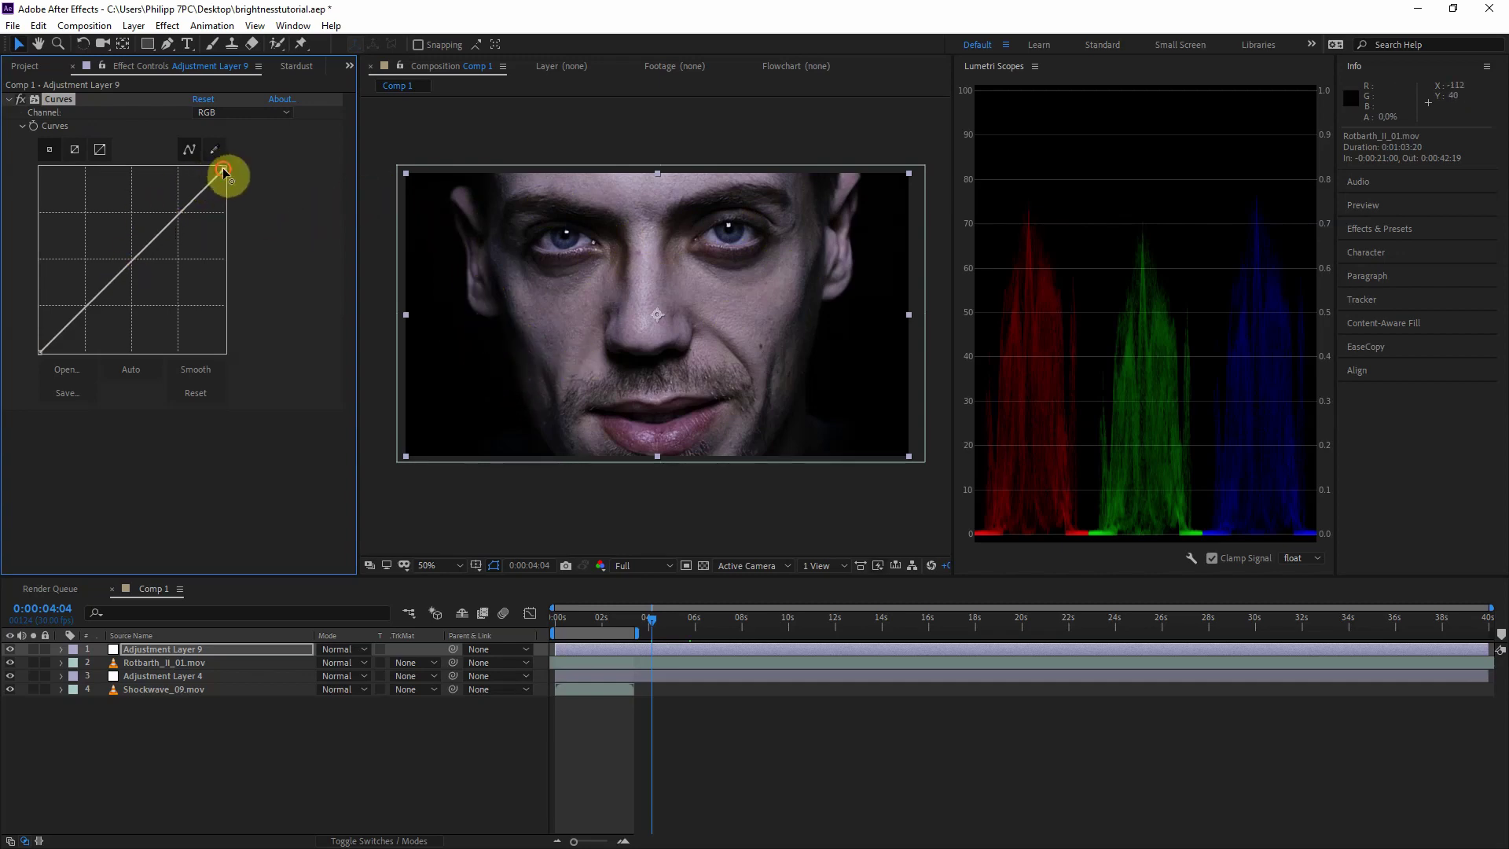
# - Pull the new curve's white point moderately inward, bringing the waveform peaks to about 90, and inspect the bright reflection in the eye
pyautogui.moveTo(217, 169); pyautogui.dragTo(210, 168)
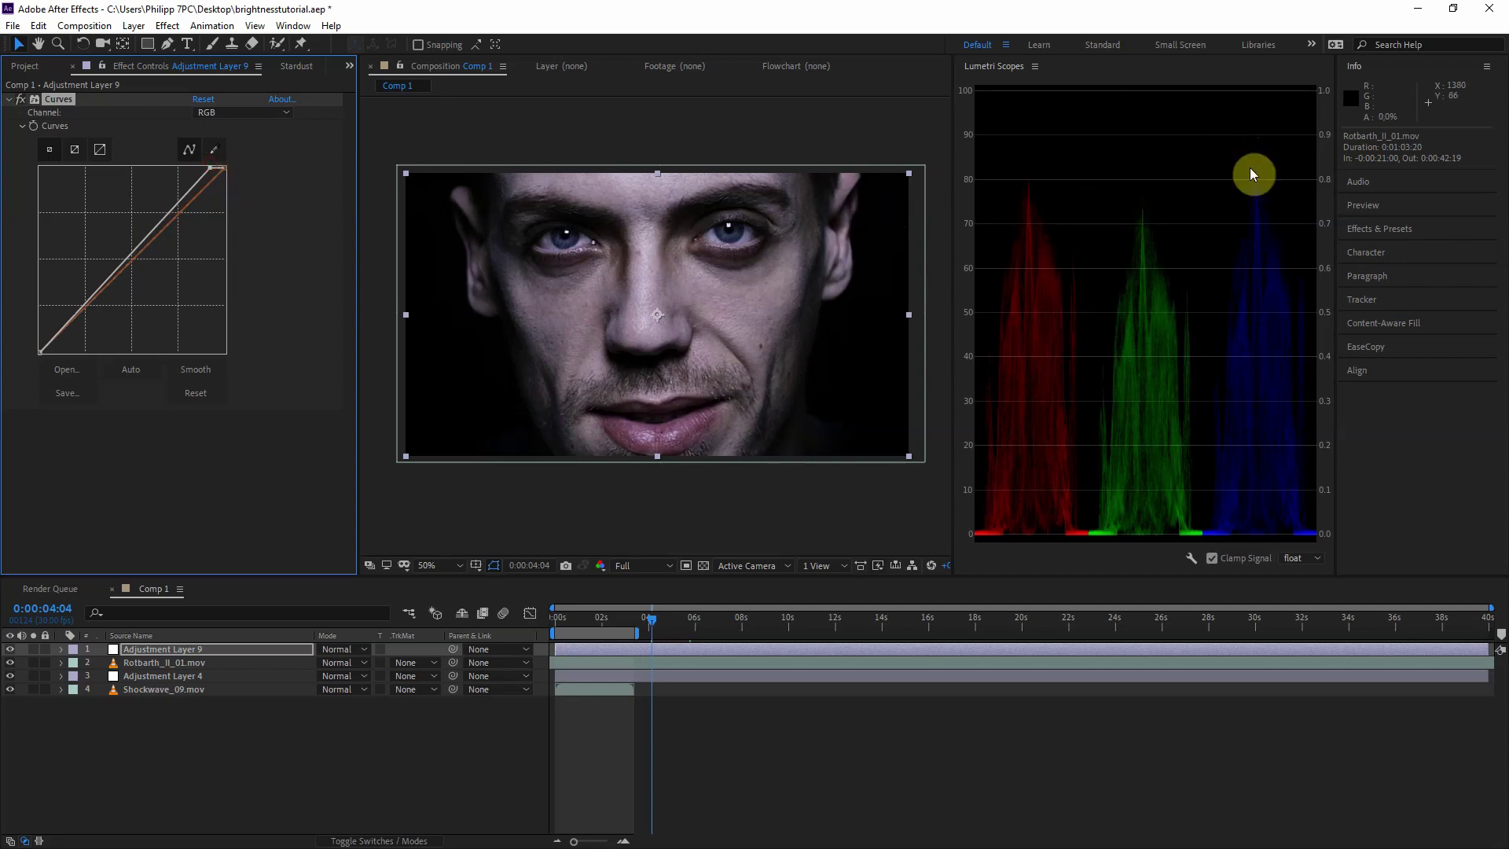
pyautogui.moveTo(212, 169); pyautogui.dragTo(191, 162)
pyautogui.scroll(6, 834, 183)
pyautogui.moveTo(828, 404); pyautogui.dragTo(662, 580)
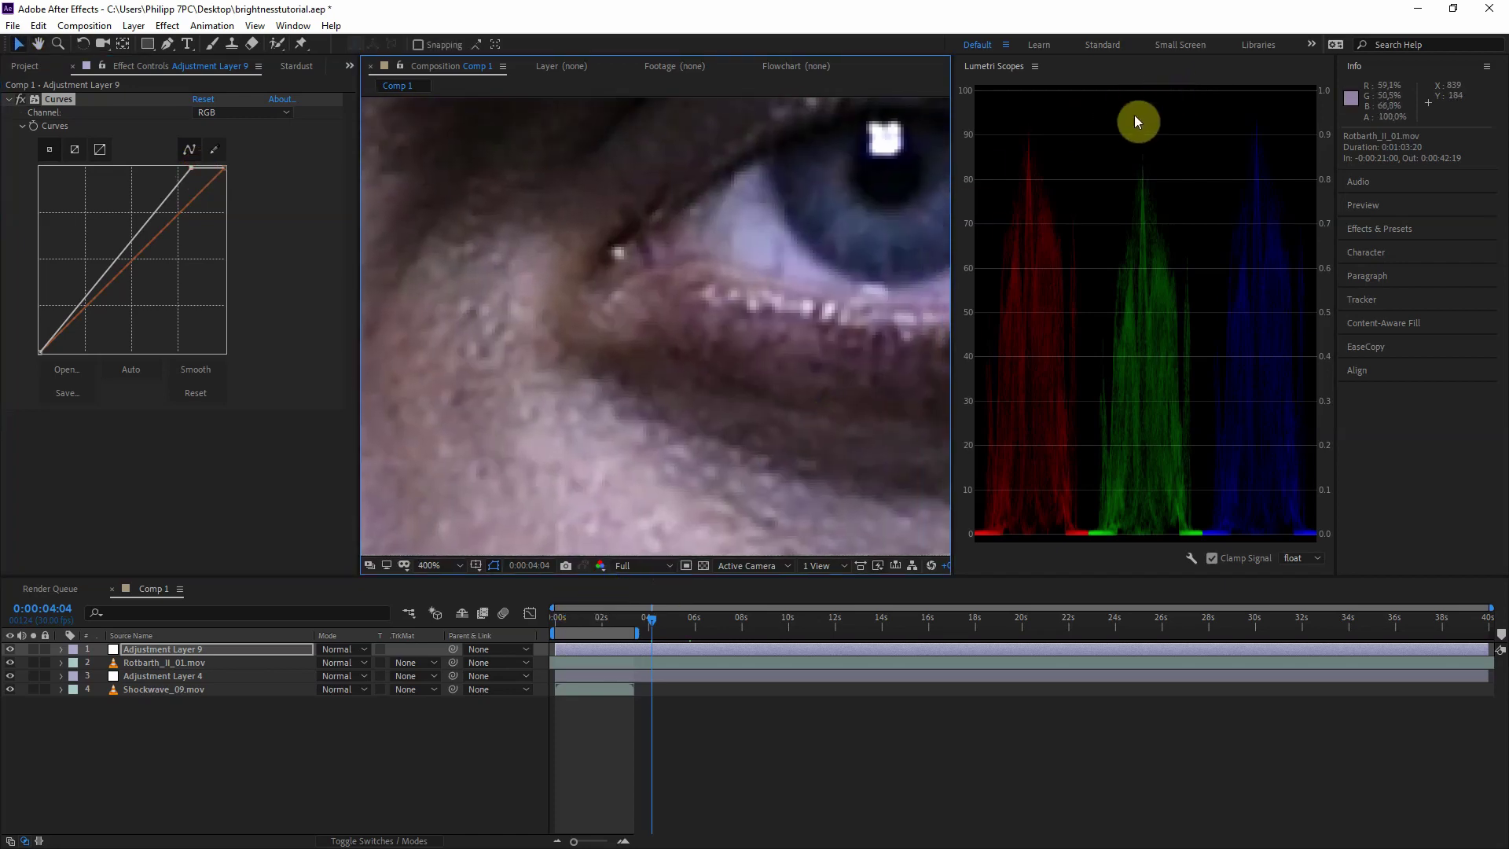
pyautogui.moveTo(845, 220); pyautogui.dragTo(649, 365)
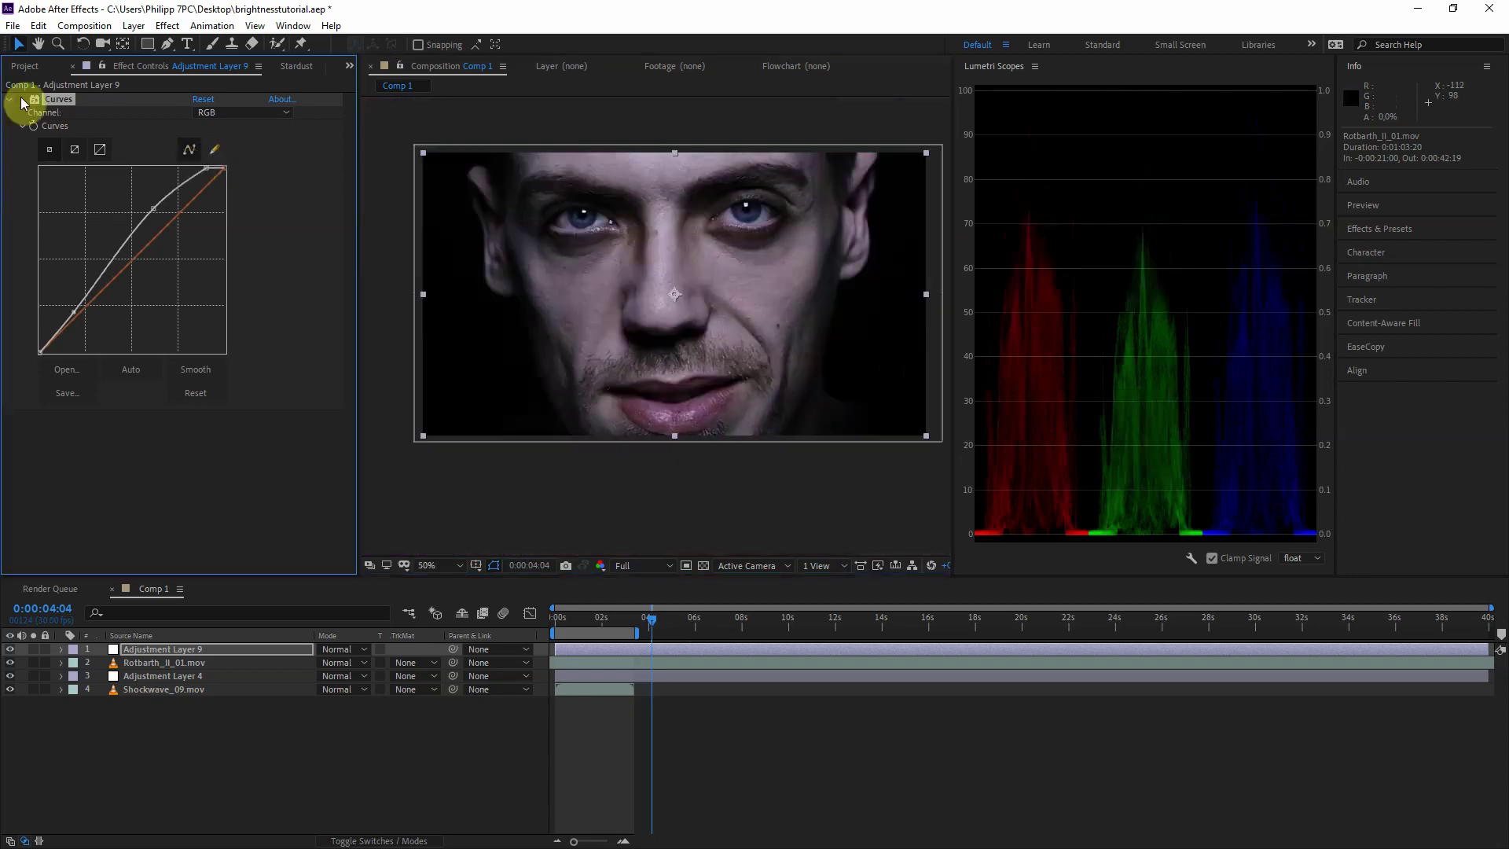
# - Compare the portrait with the Curves effect switched off and on
pyautogui.click(21, 99)
pyautogui.click(21, 99)
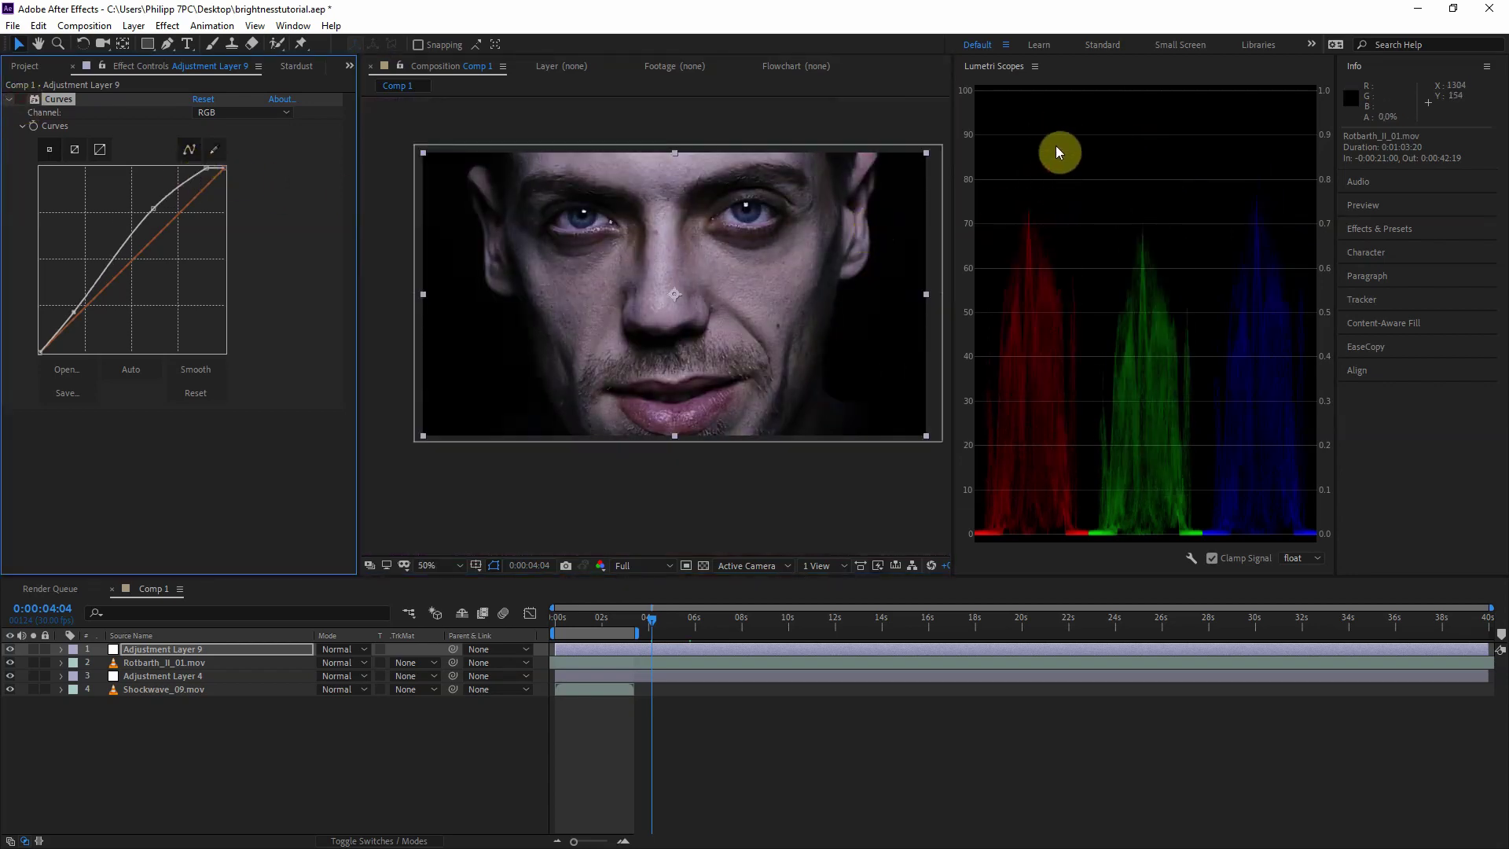
pyautogui.click(20, 101)
# - Refine the portrait's curve by raising the upper midtones and adding a lower midtone point close to the diagonal to keep the shadows dark
pyautogui.moveTo(154, 208); pyautogui.dragTo(144, 210)
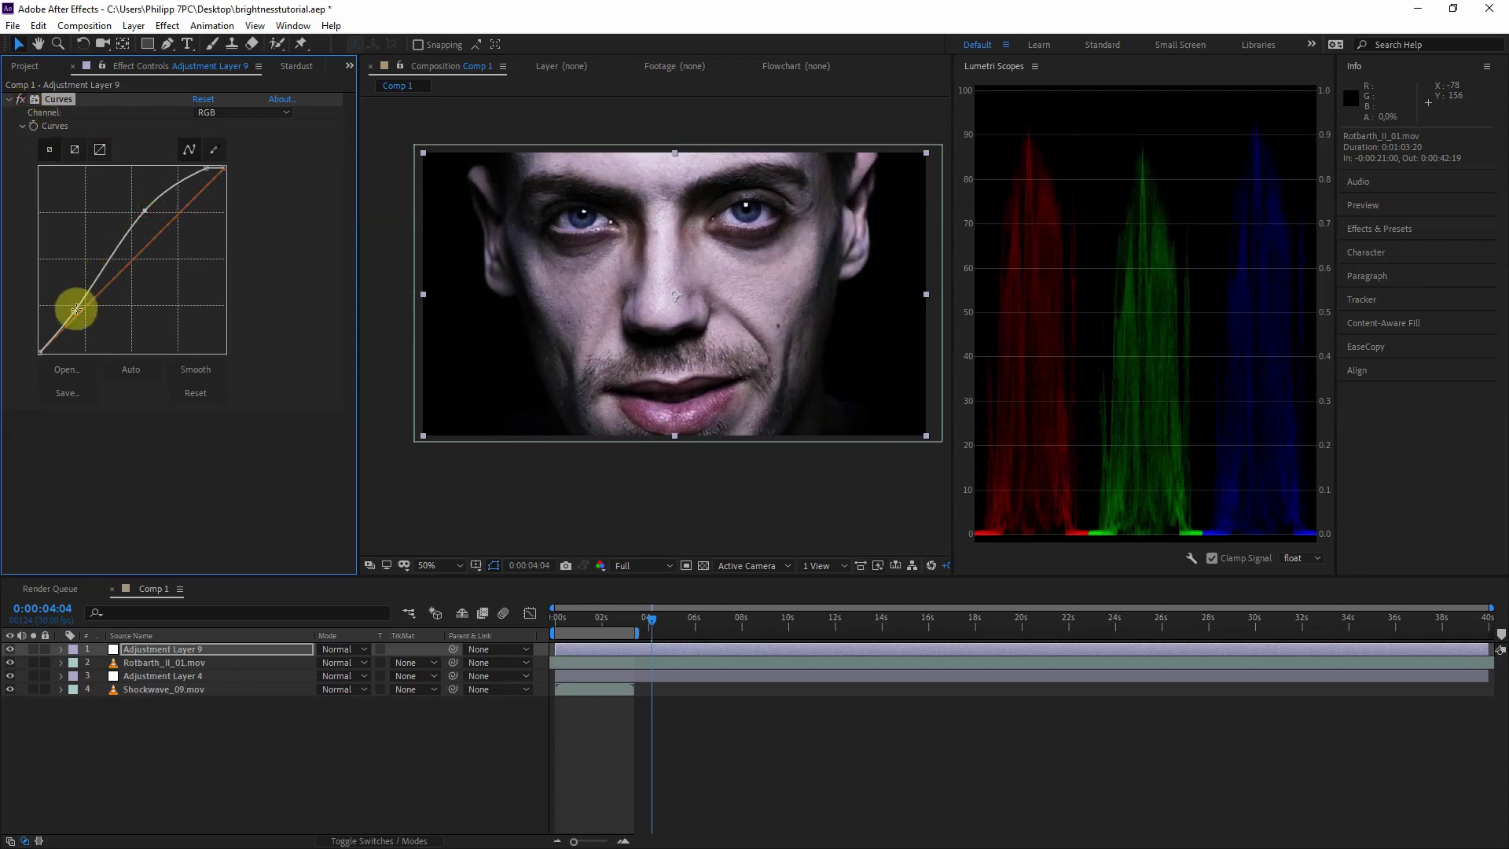
pyautogui.moveTo(75, 309); pyautogui.dragTo(76, 309)
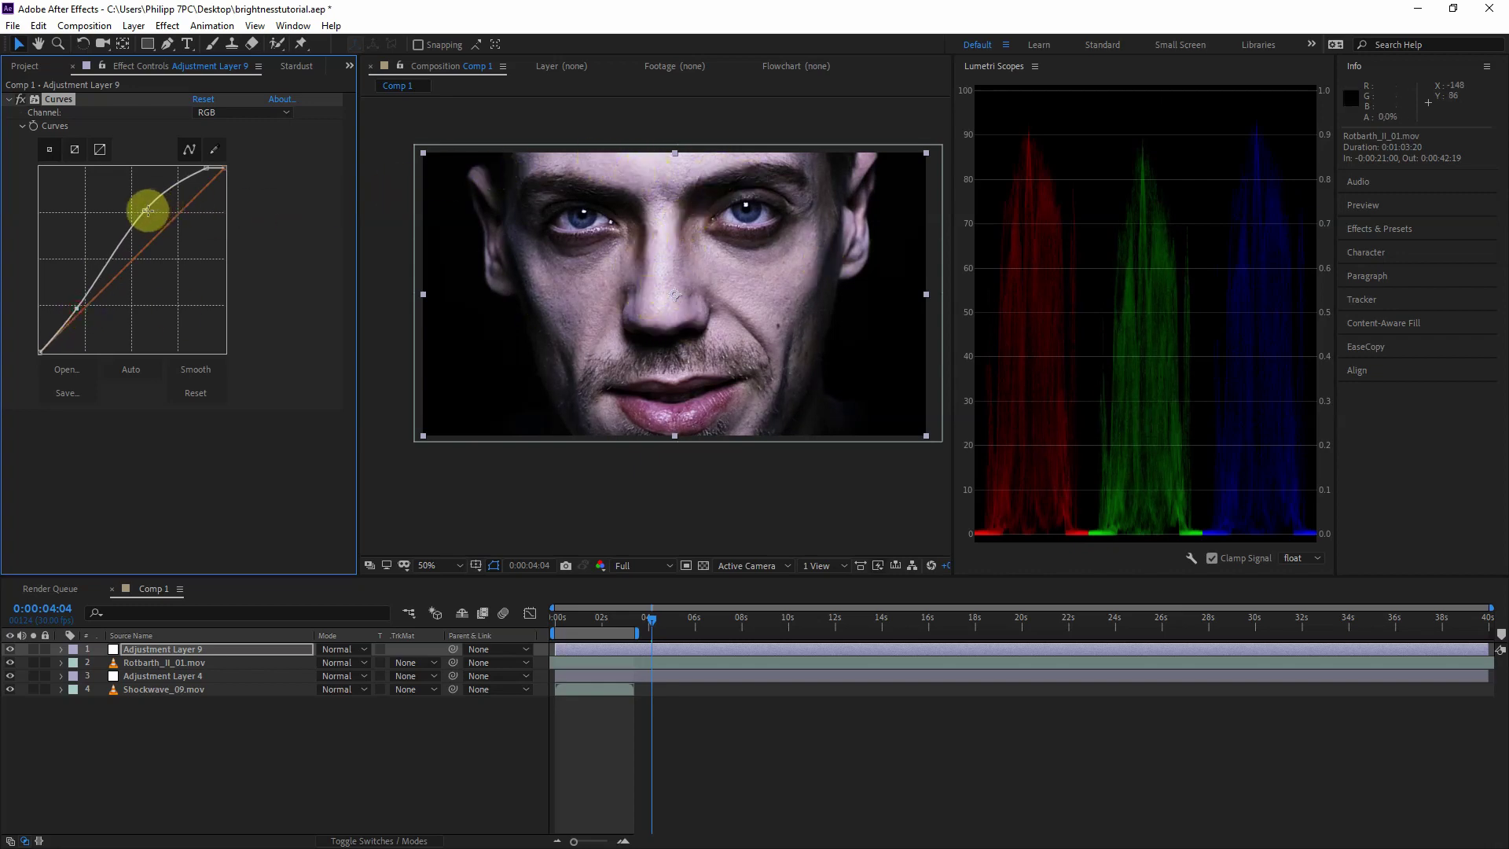
pyautogui.moveTo(148, 209); pyautogui.dragTo(153, 204)
pyautogui.click(82, 307)
pyautogui.moveTo(82, 309); pyautogui.dragTo(106, 279)
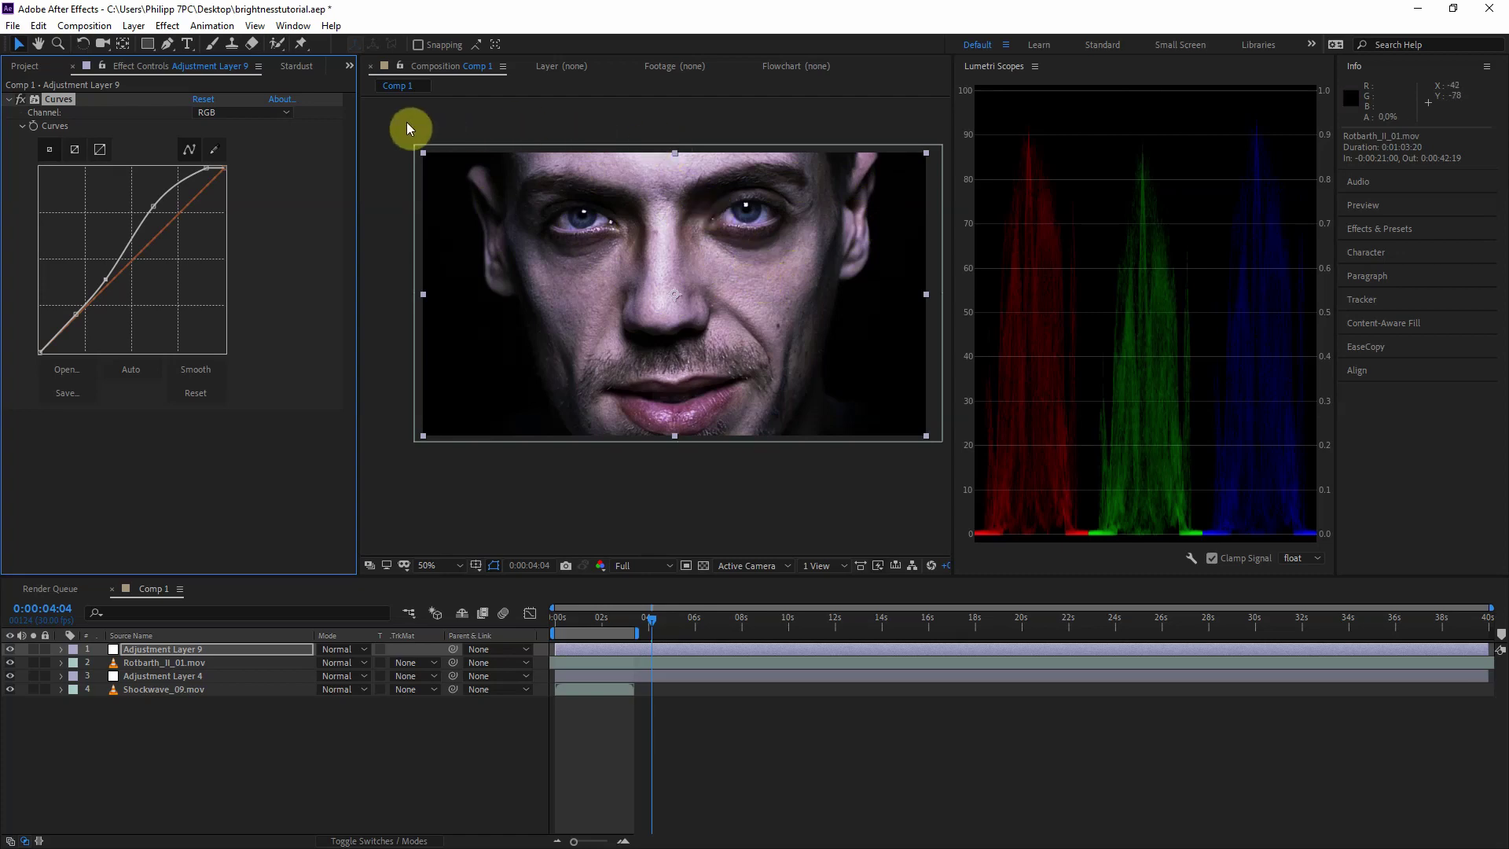
# - Examine the brightened portrait at small and enlarged view sizes, checking the detail in the skin and the dark edge of the face
pyautogui.scroll(-2, 733, 393)
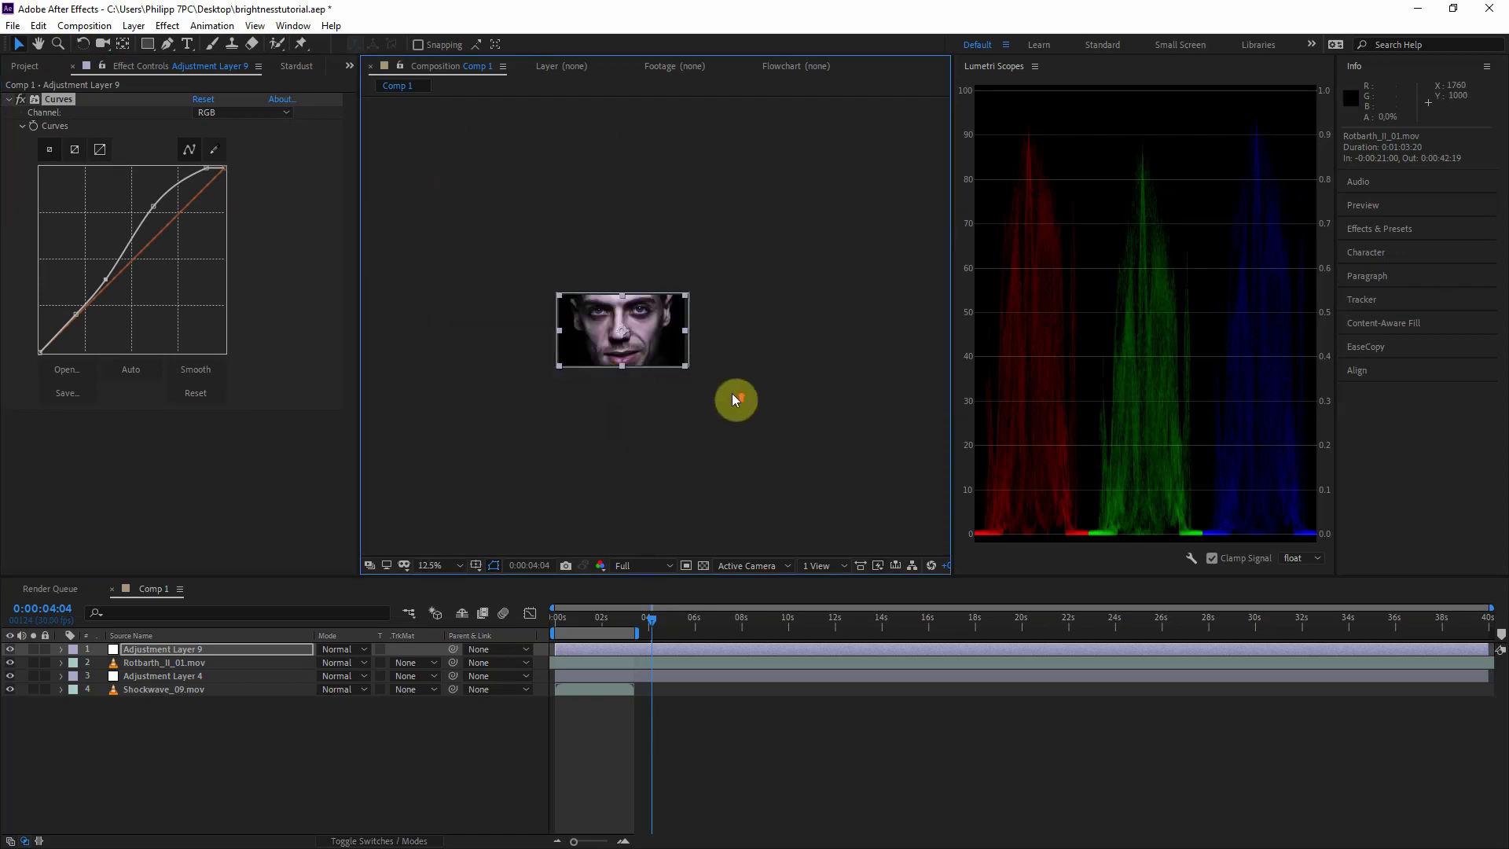
pyautogui.scroll(5, 707, 385)
pyautogui.scroll(-4, 676, 371)
pyautogui.scroll(2, 658, 367)
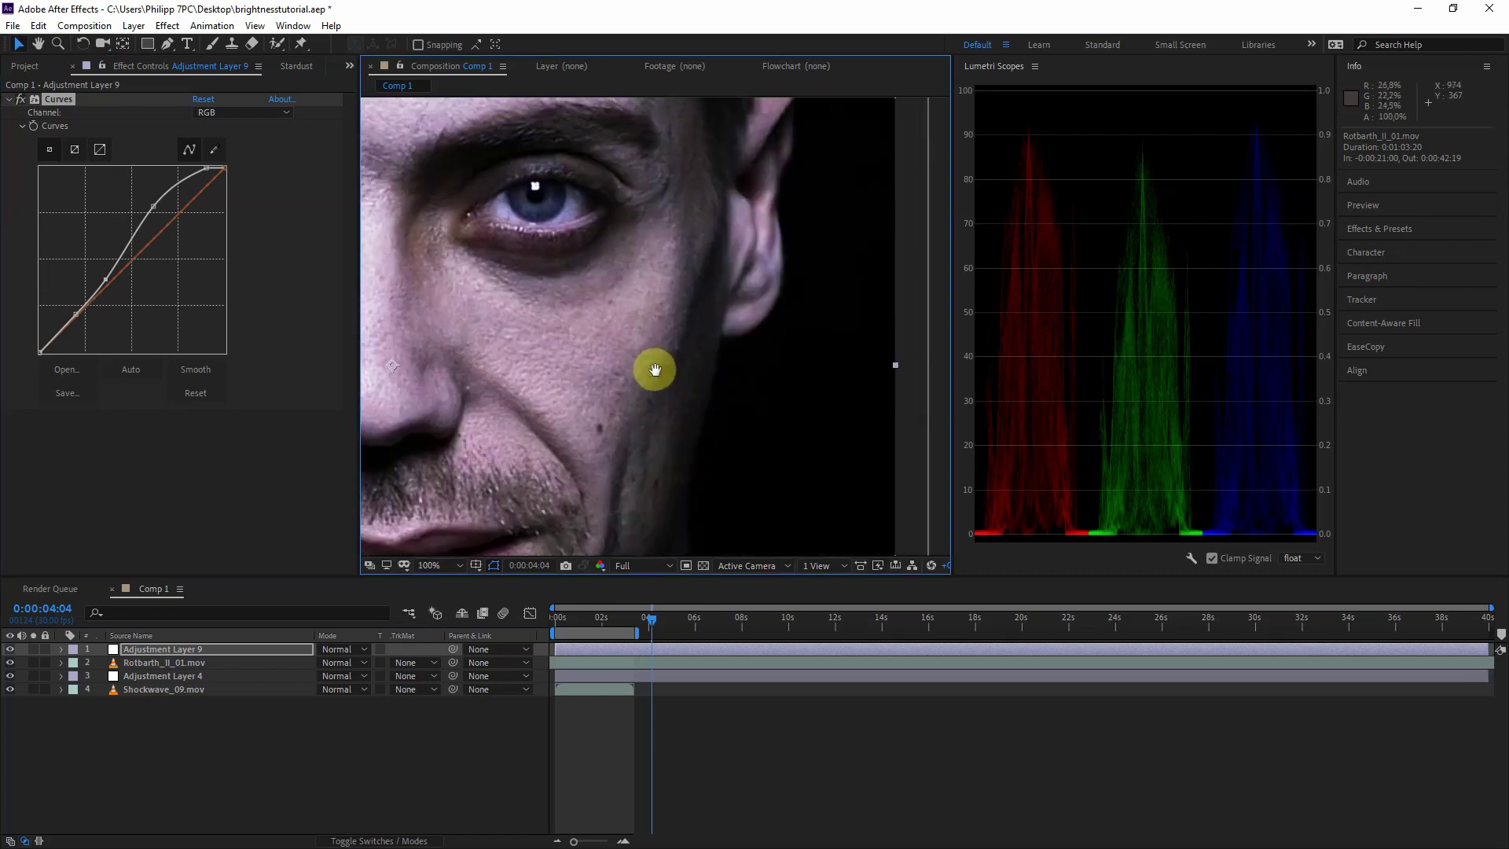
pyautogui.moveTo(655, 370); pyautogui.dragTo(657, 370)
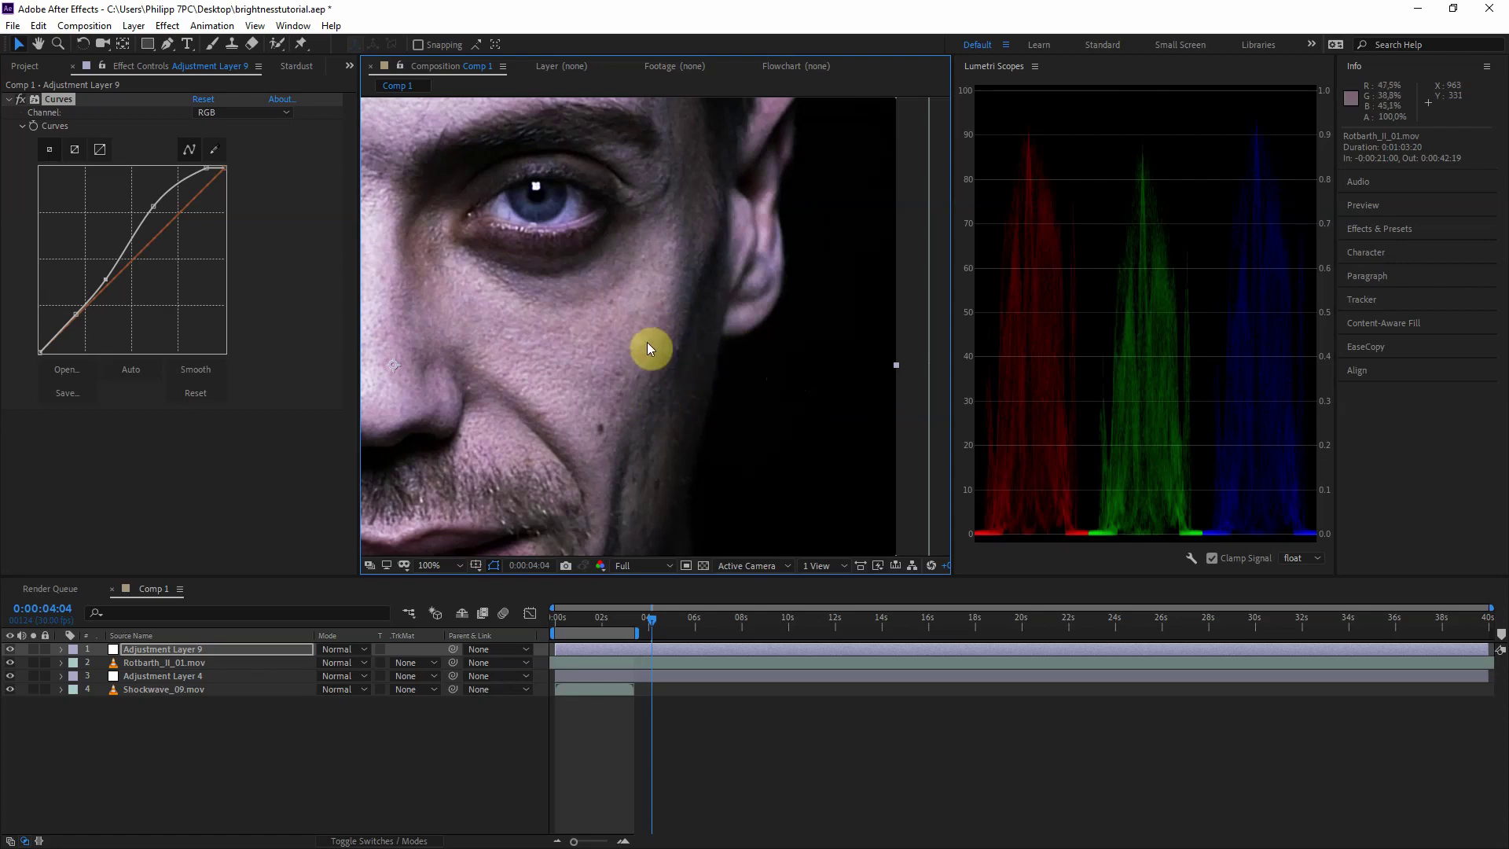
pyautogui.scroll(-2, 648, 342)
pyautogui.moveTo(620, 350); pyautogui.dragTo(740, 308)
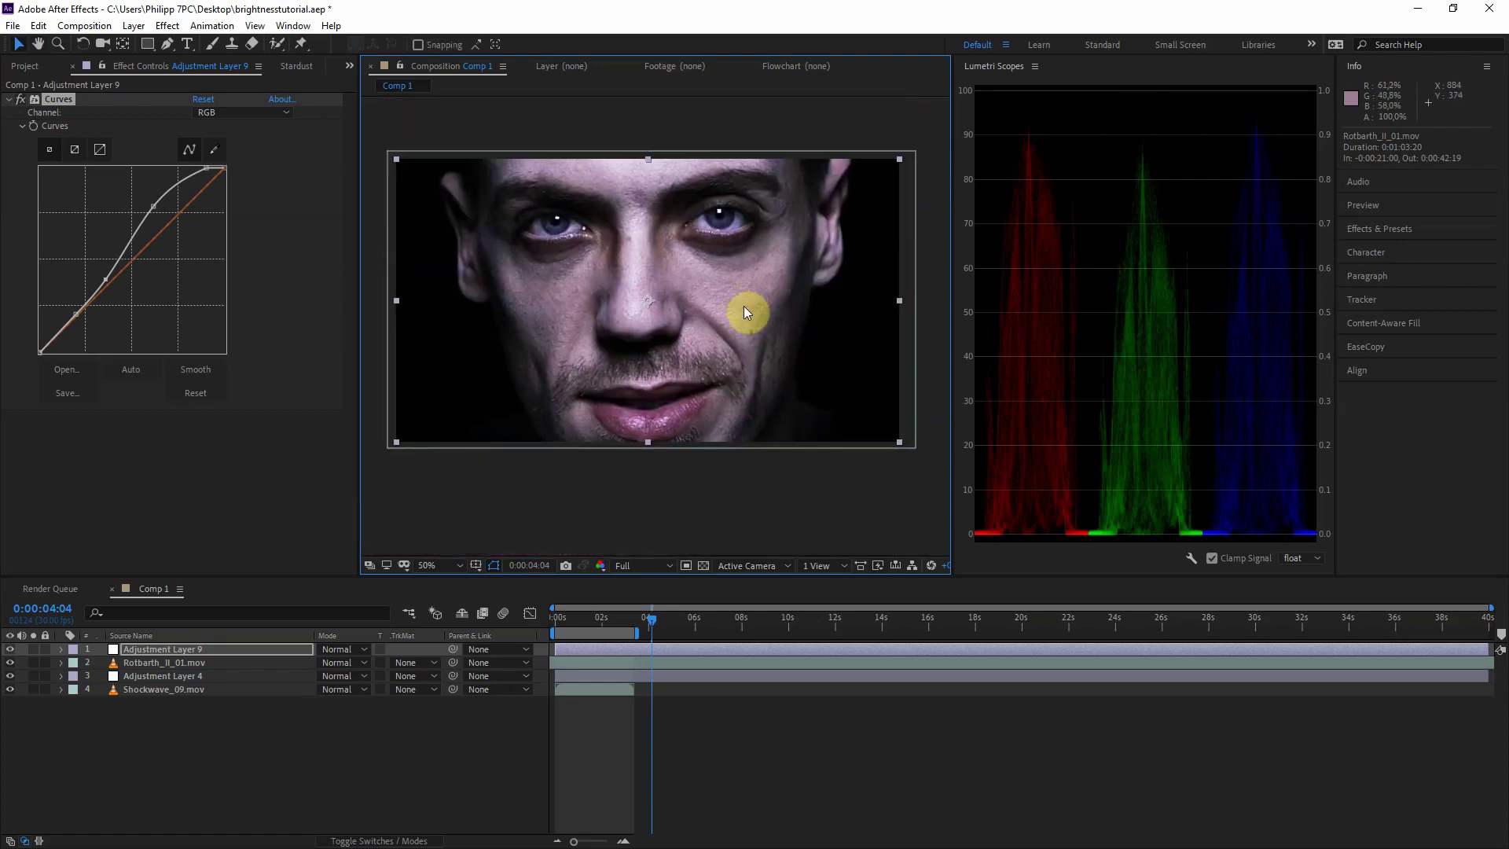